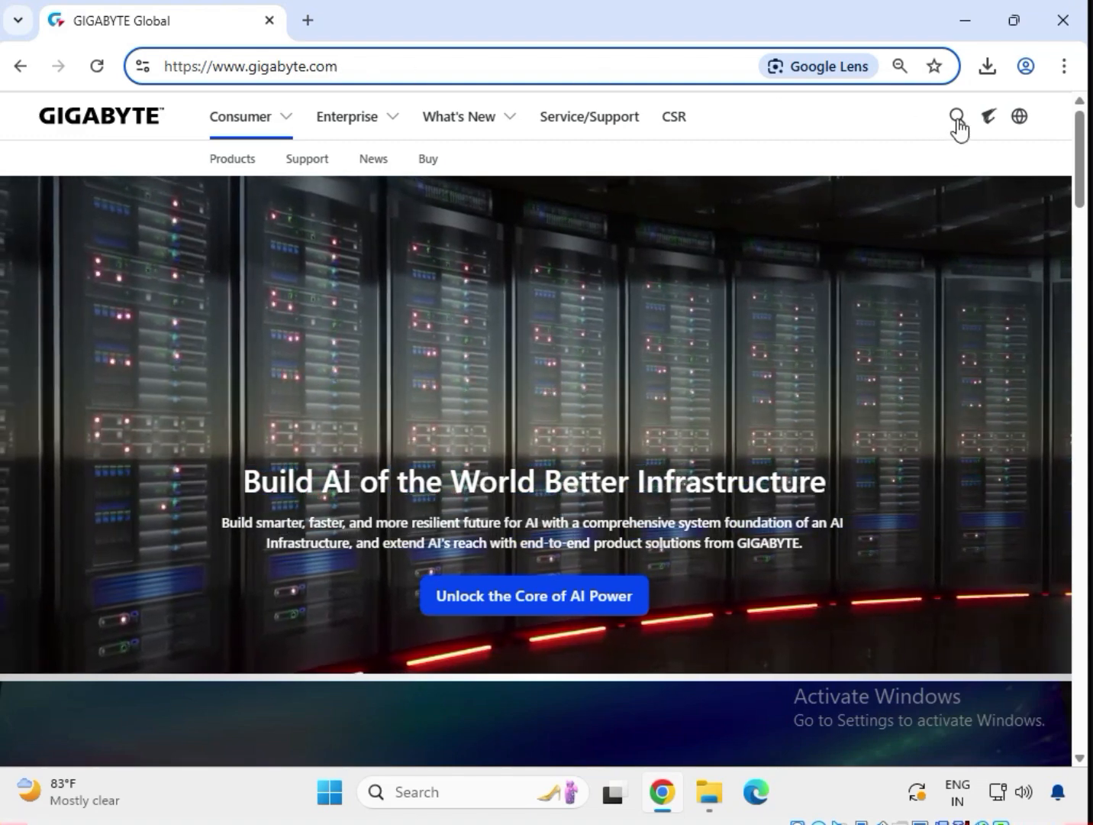
Search the GIGABYTE site for "H510M S2H V2".
{"action": "left_click", "coordinate": [958, 121]}
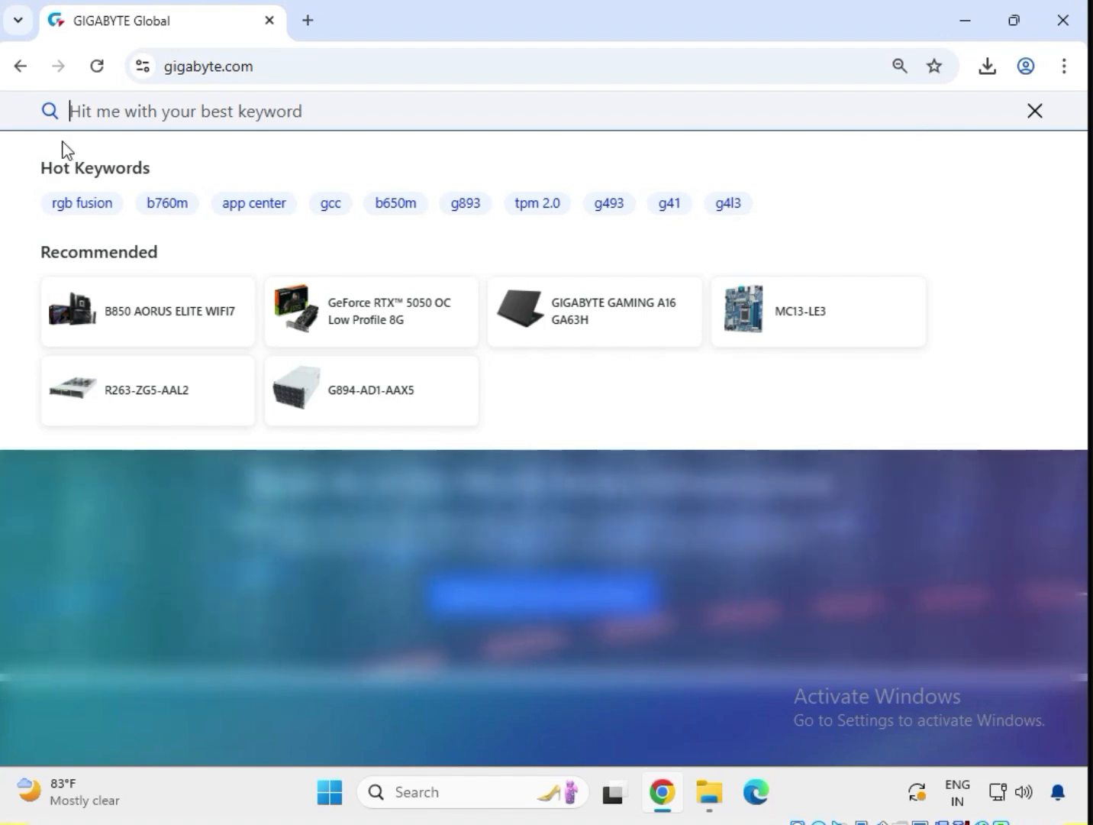
{"action": "type", "text": "H5"}
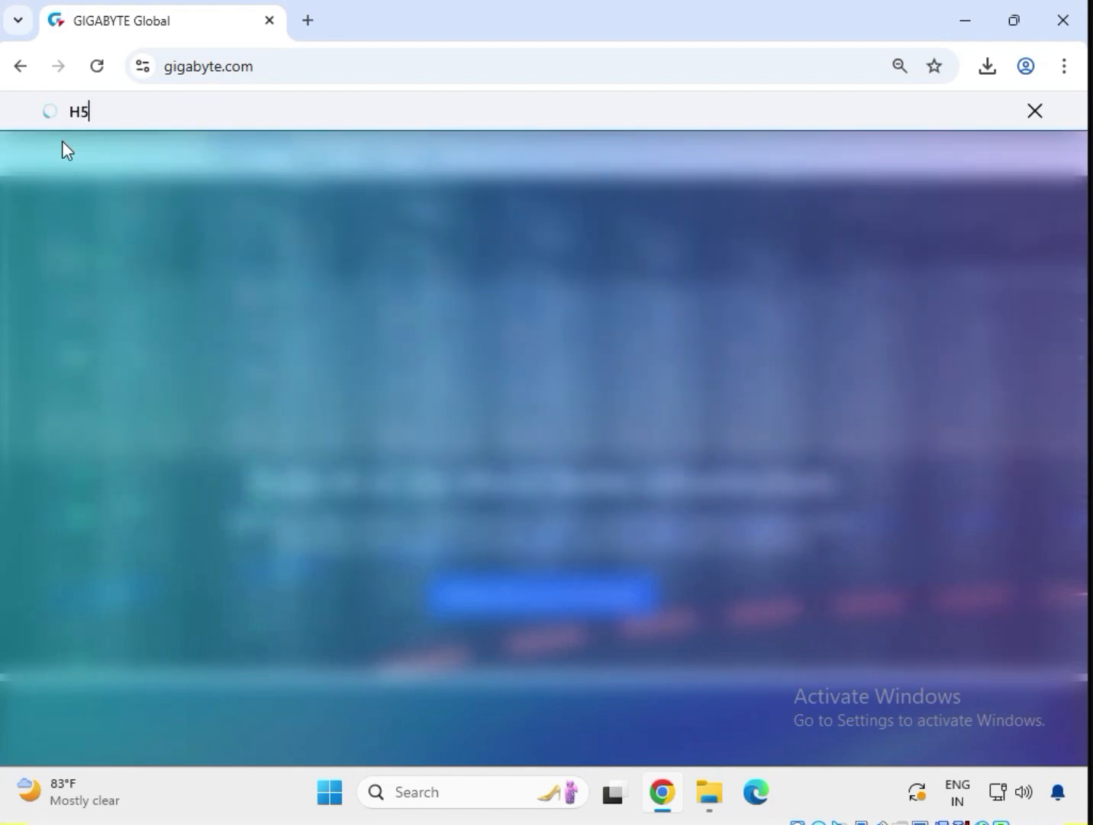
{"action": "type", "text": "10M S"}
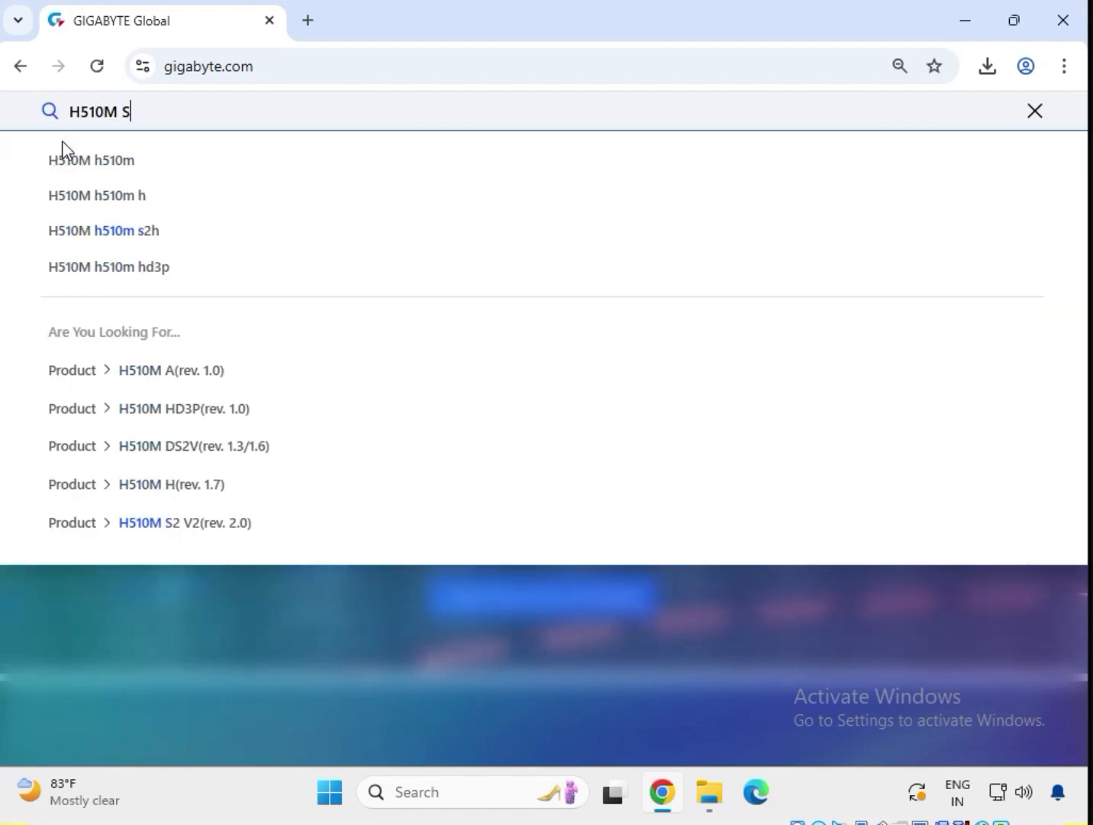
{"action": "type", "text": "2H"}
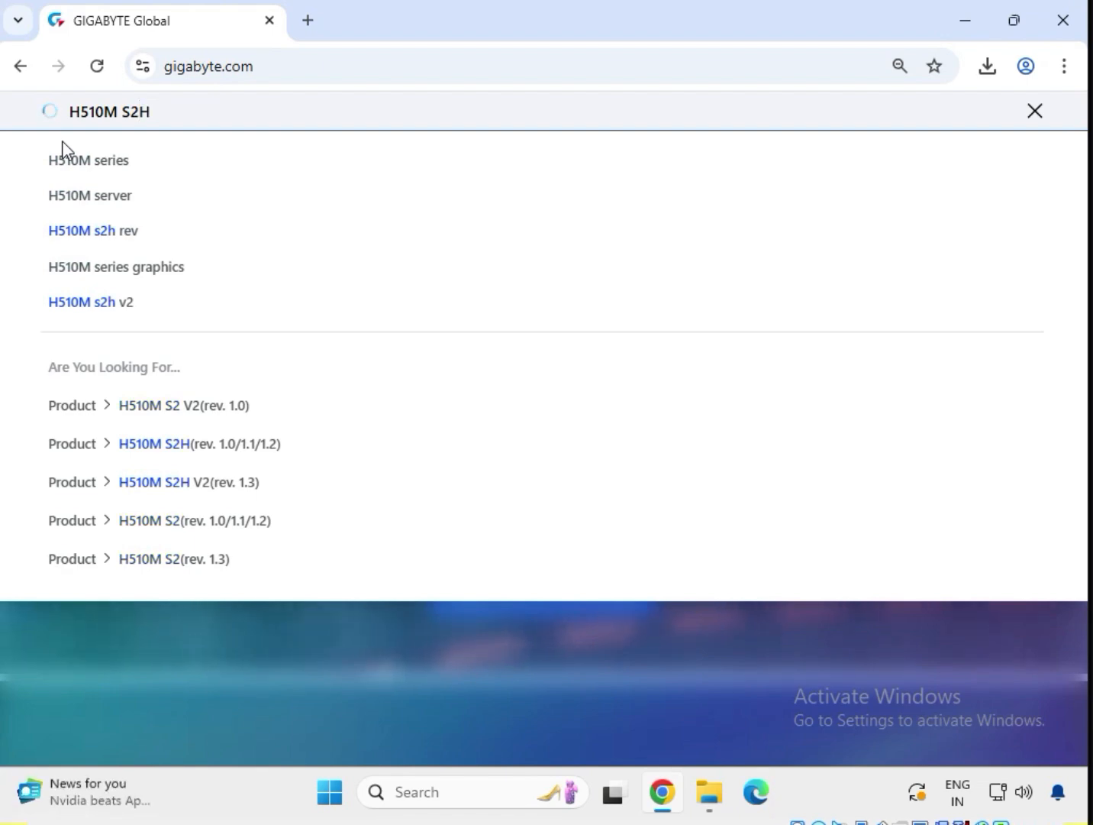
{"action": "type", "text": " V"}
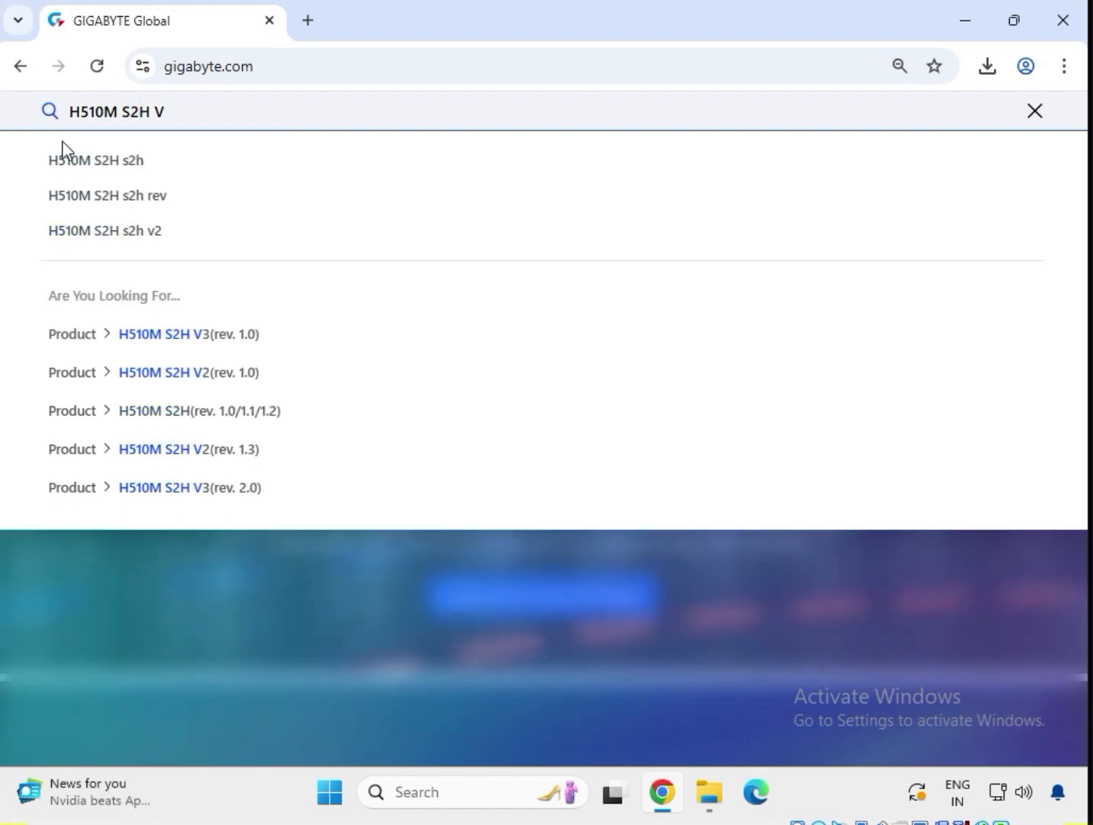
{"action": "type", "text": "2"}
{"action": "key", "text": "Return"}
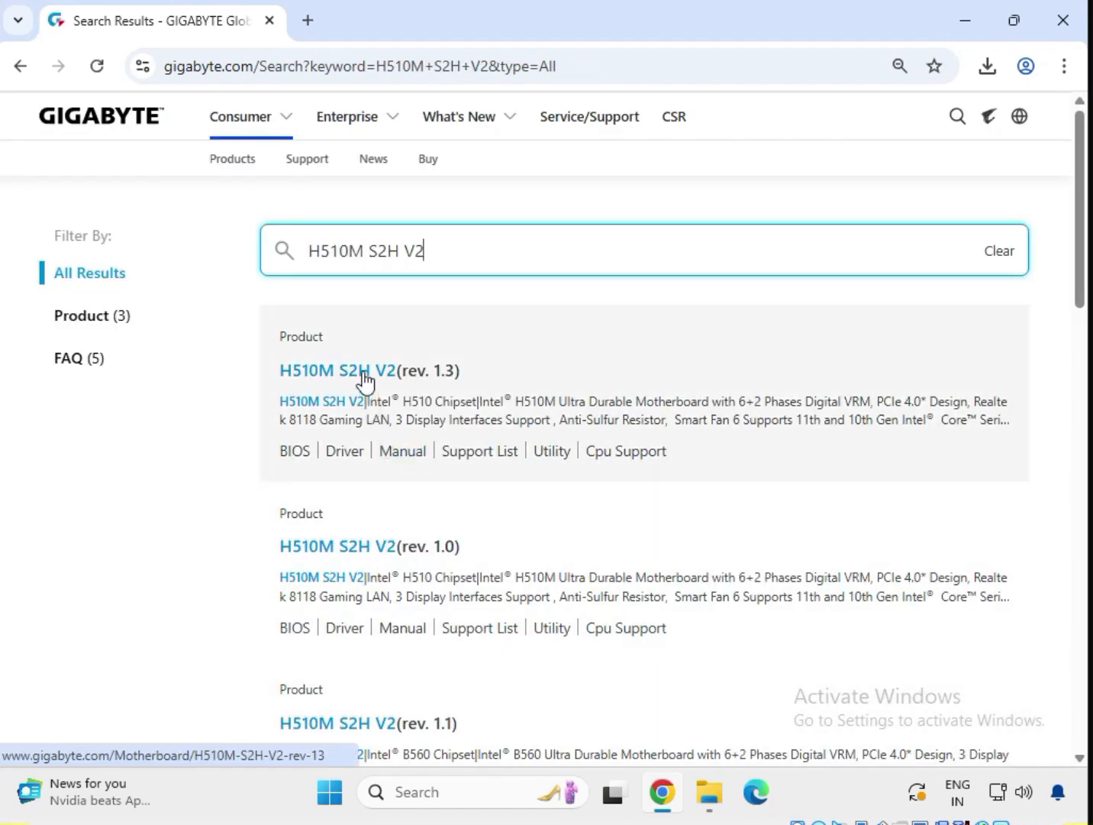
Open the support downloads of the H510M S2H V2 (rev. 1.3) and filter the drivers to Windows 11 64bit.
{"action": "left_click", "coordinate": [340, 376]}
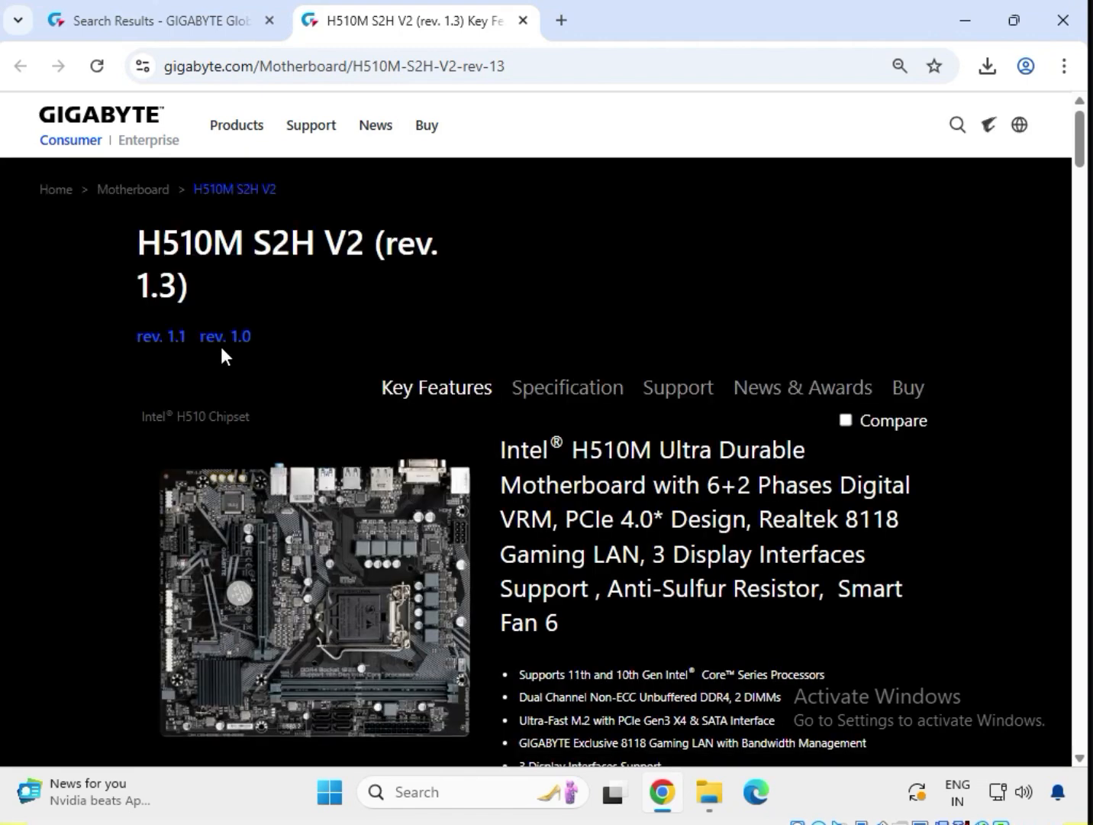
{"action": "left_click", "coordinate": [688, 402]}
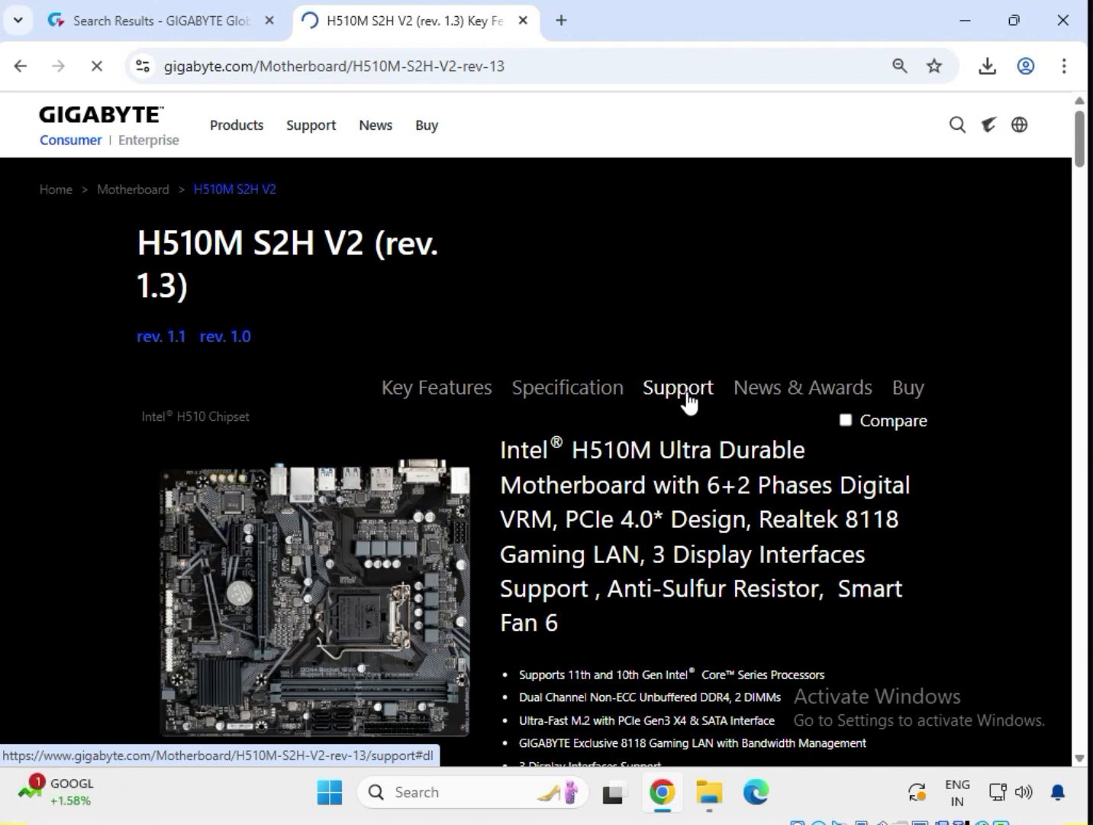
{"action": "left_click", "coordinate": [687, 392]}
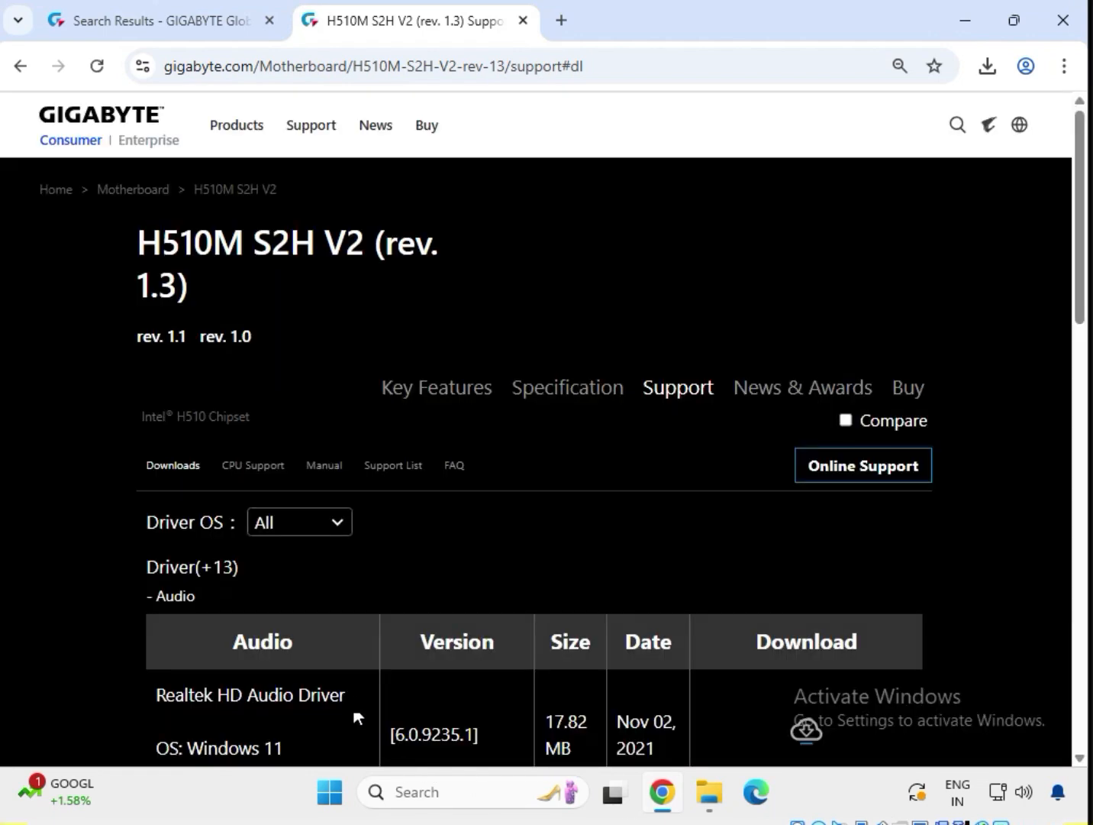
{"action": "left_click", "coordinate": [337, 521]}
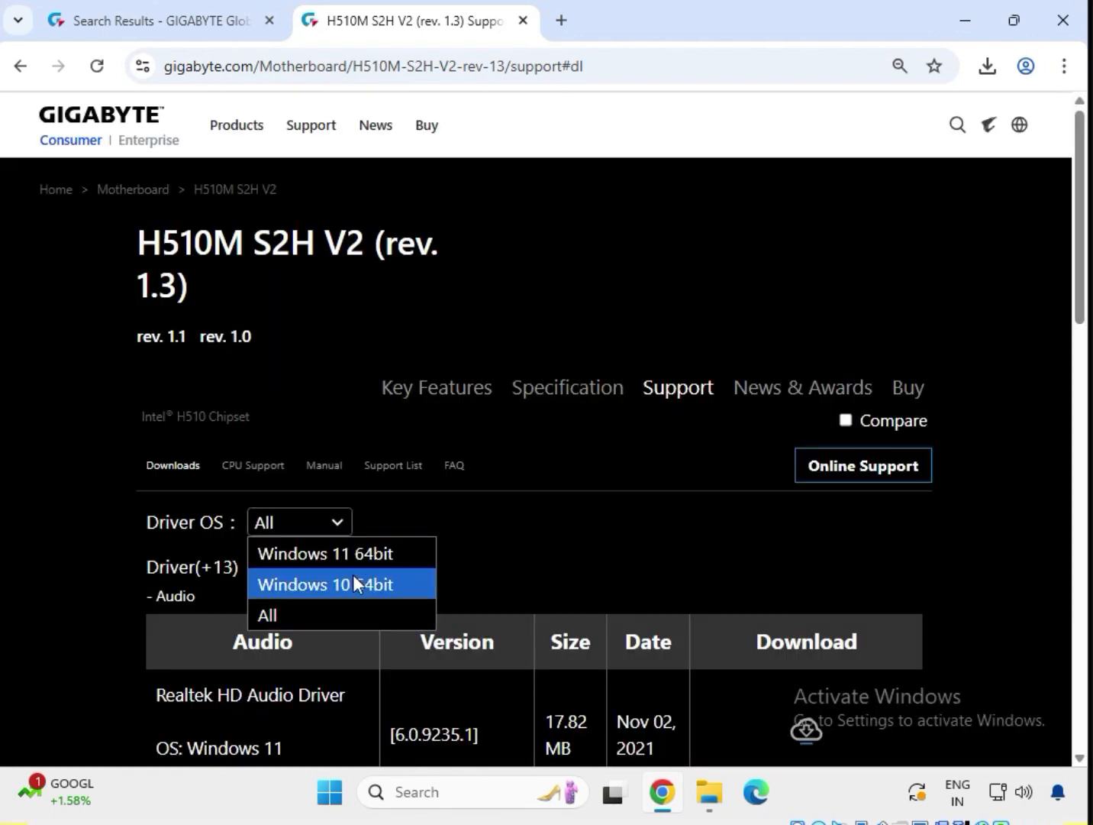
{"action": "left_click", "coordinate": [278, 554]}
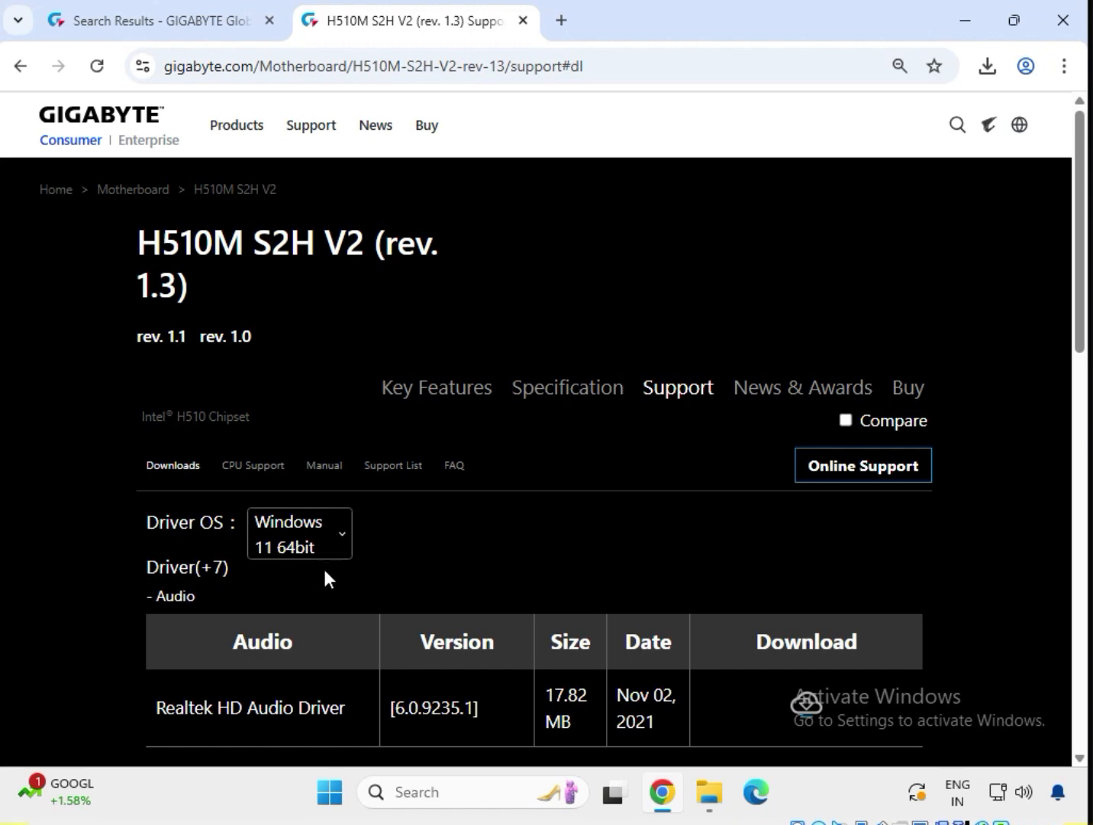
Download the Realtek HD Audio Driver and open the downloaded zip archive.
{"action": "scroll", "coordinate": [376, 633], "scroll_direction": "down", "scroll_amount": 1}
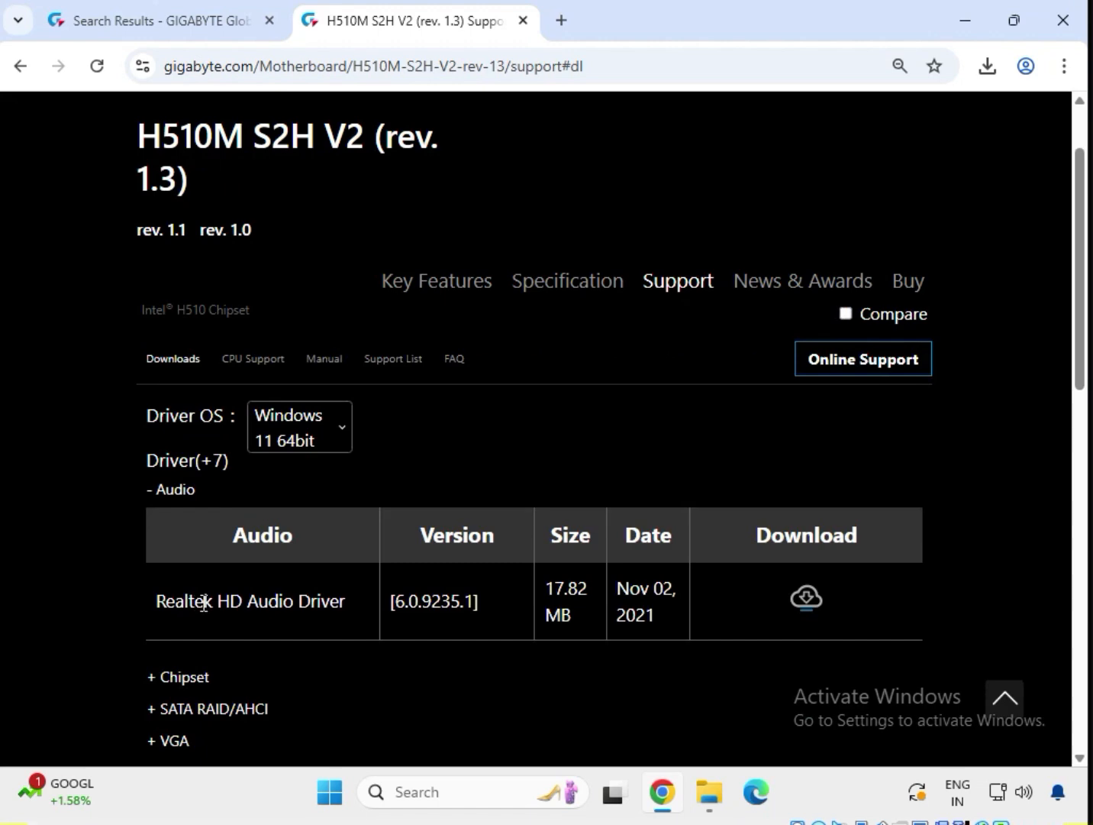
{"action": "left_click_drag", "start_coordinate": [205, 602], "coordinate": [571, 614]}
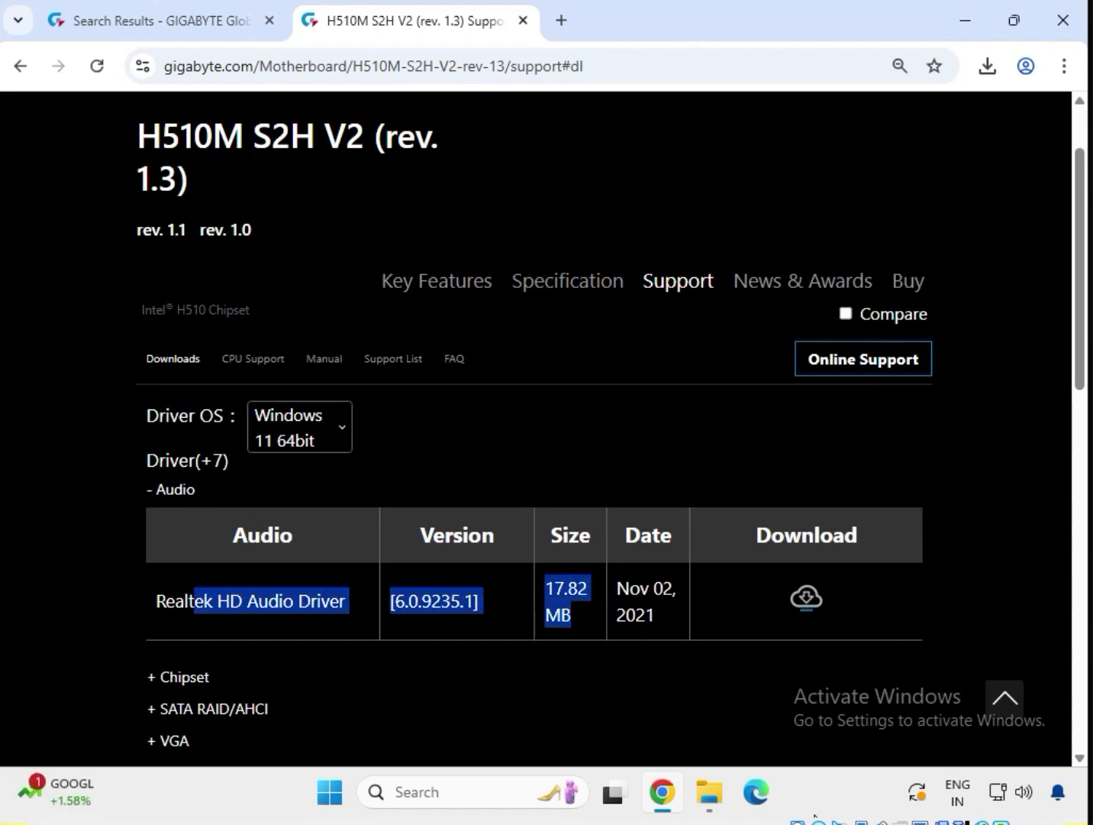
{"action": "left_click", "coordinate": [809, 598]}
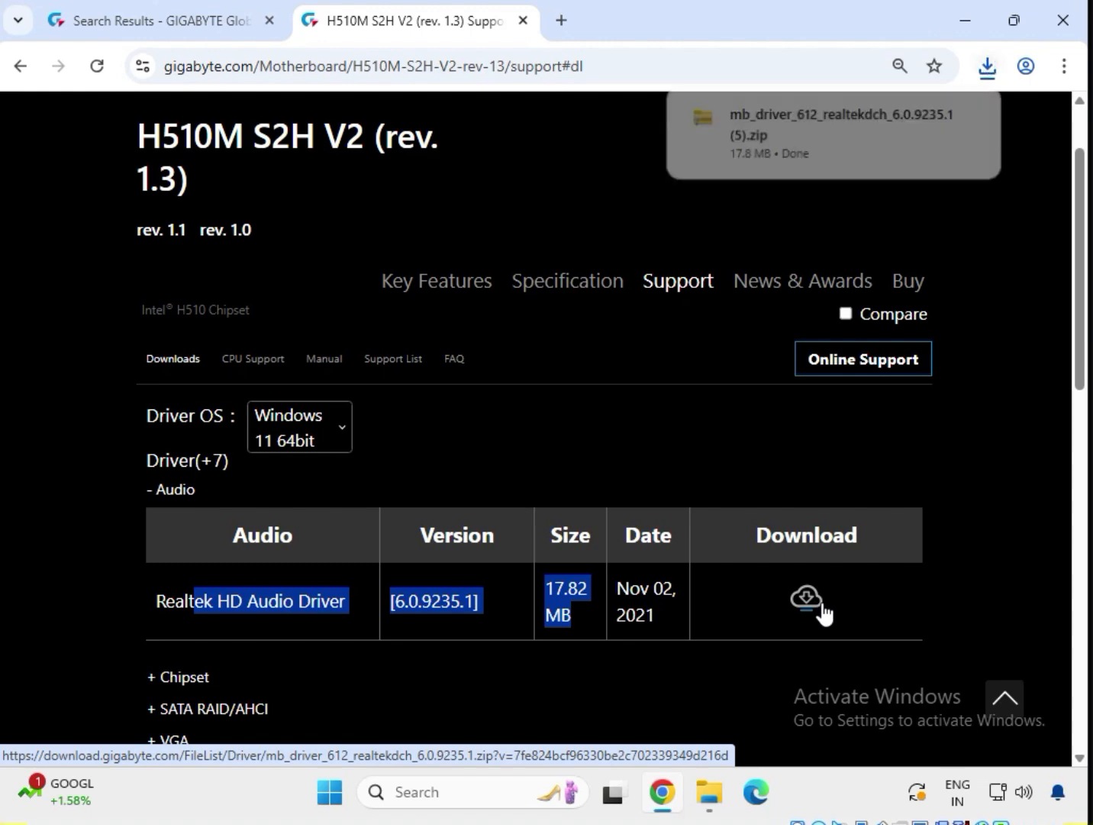
{"action": "left_click", "coordinate": [766, 159]}
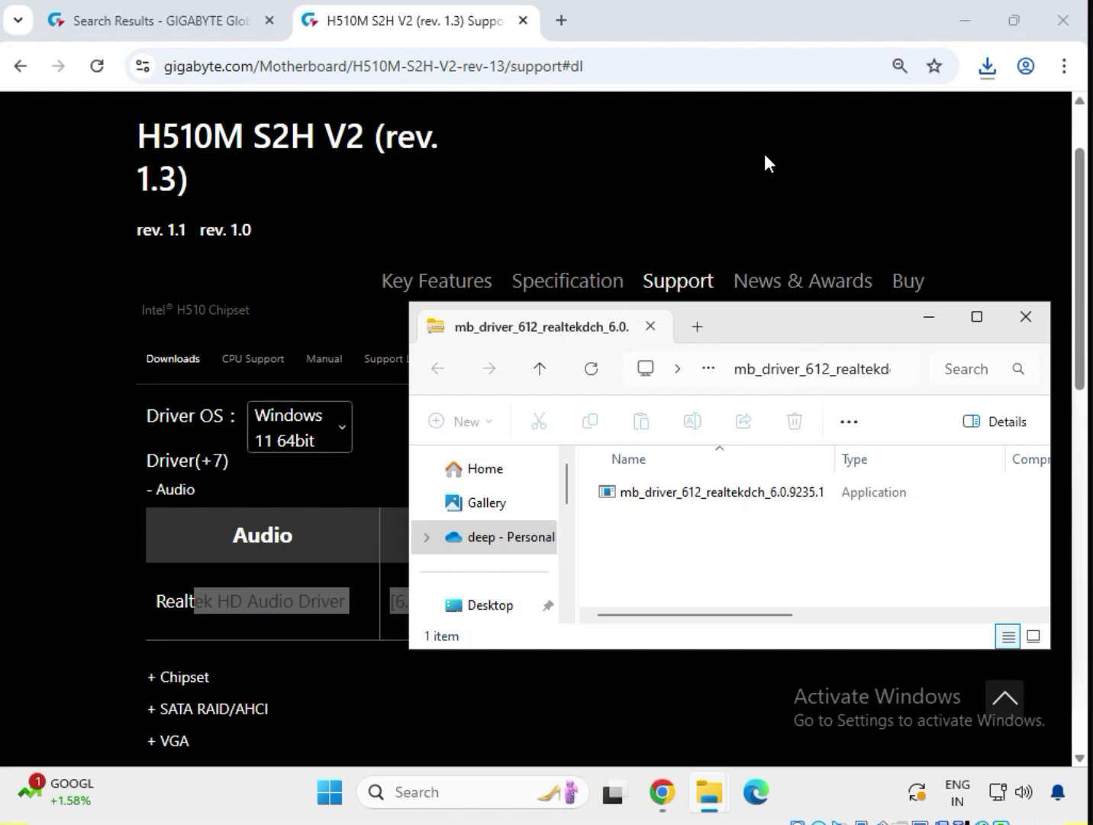
Run the mb_driver_612_realtekdch_6.0.9235.1 installer, allow it to make changes, and dismiss the compatibility assistant.
{"action": "left_click", "coordinate": [739, 501]}
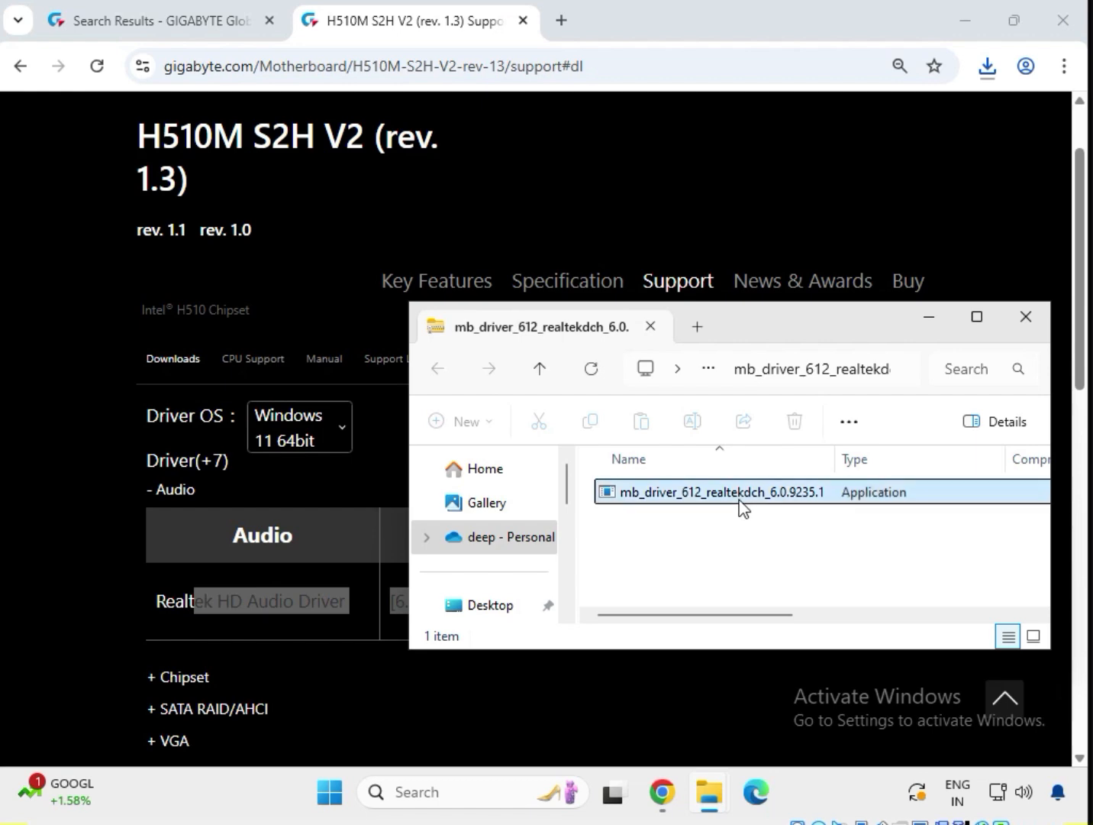
{"action": "double_click", "coordinate": [739, 500]}
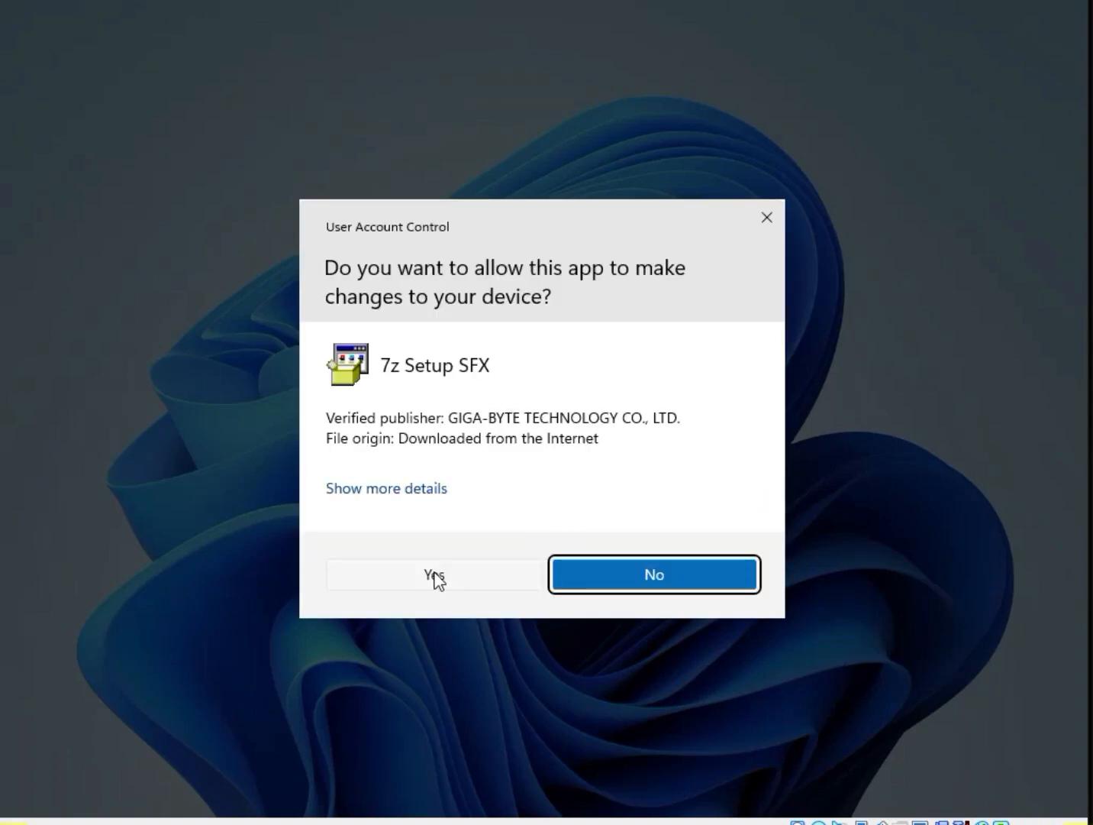
{"action": "left_click", "coordinate": [434, 575]}
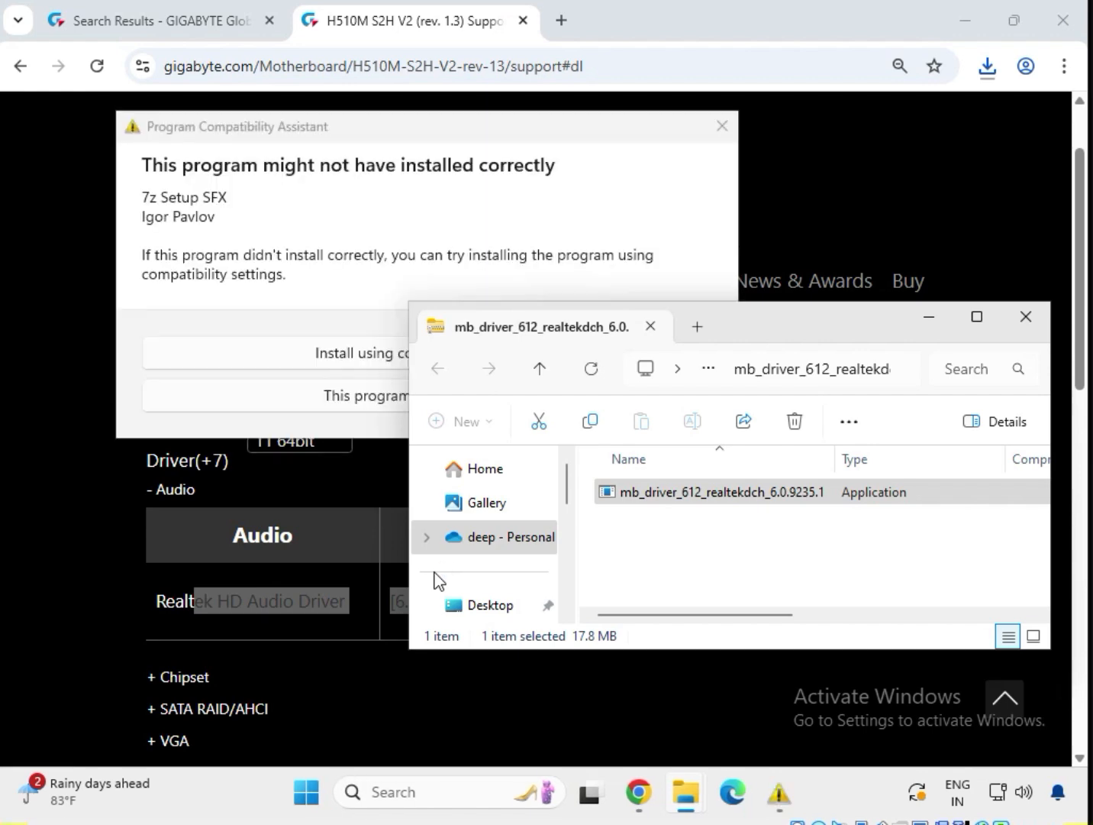
{"action": "left_click", "coordinate": [368, 405]}
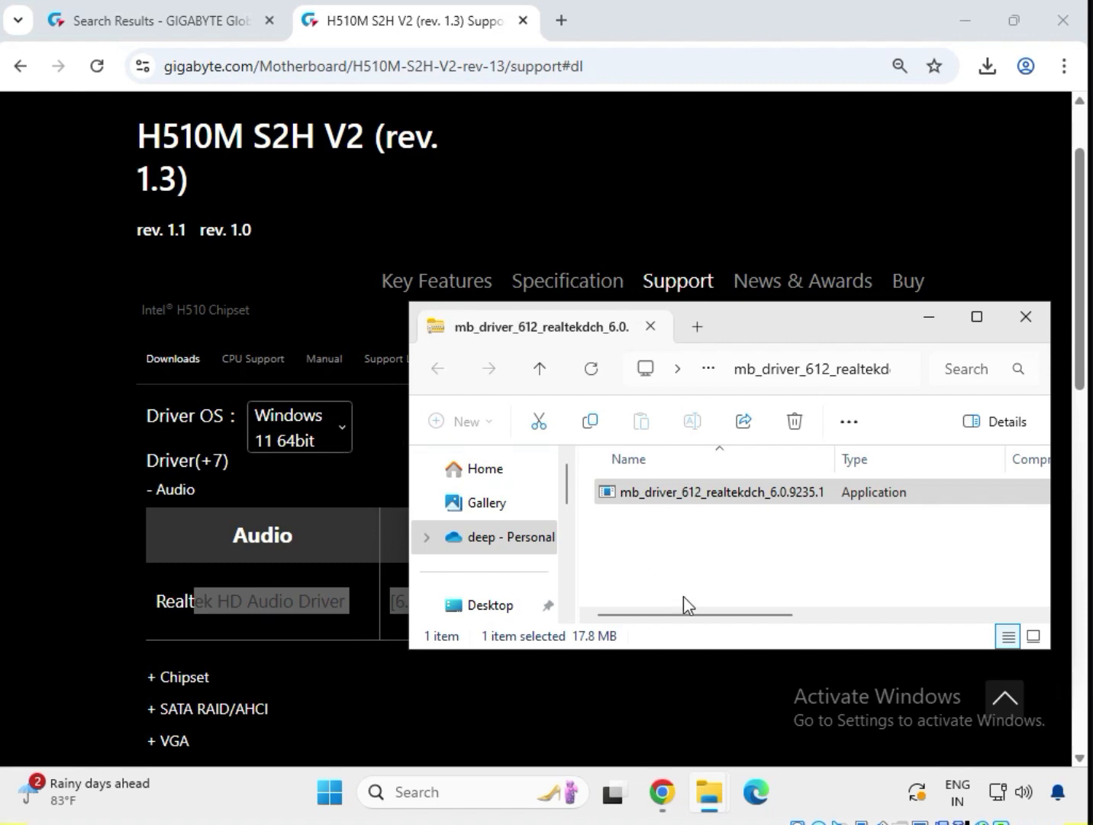
Run the Realtek audio installer again with permission to make changes, and close the archive window.
{"action": "left_click", "coordinate": [696, 501]}
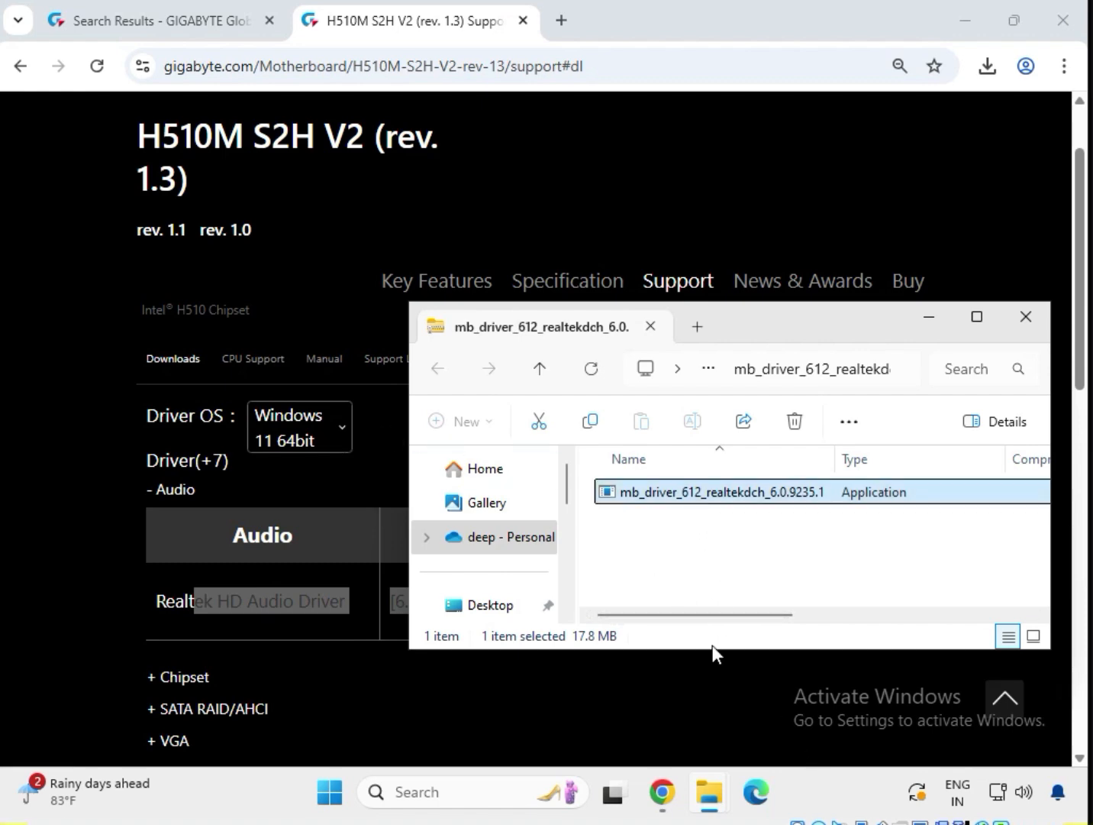
{"action": "double_click", "coordinate": [697, 493]}
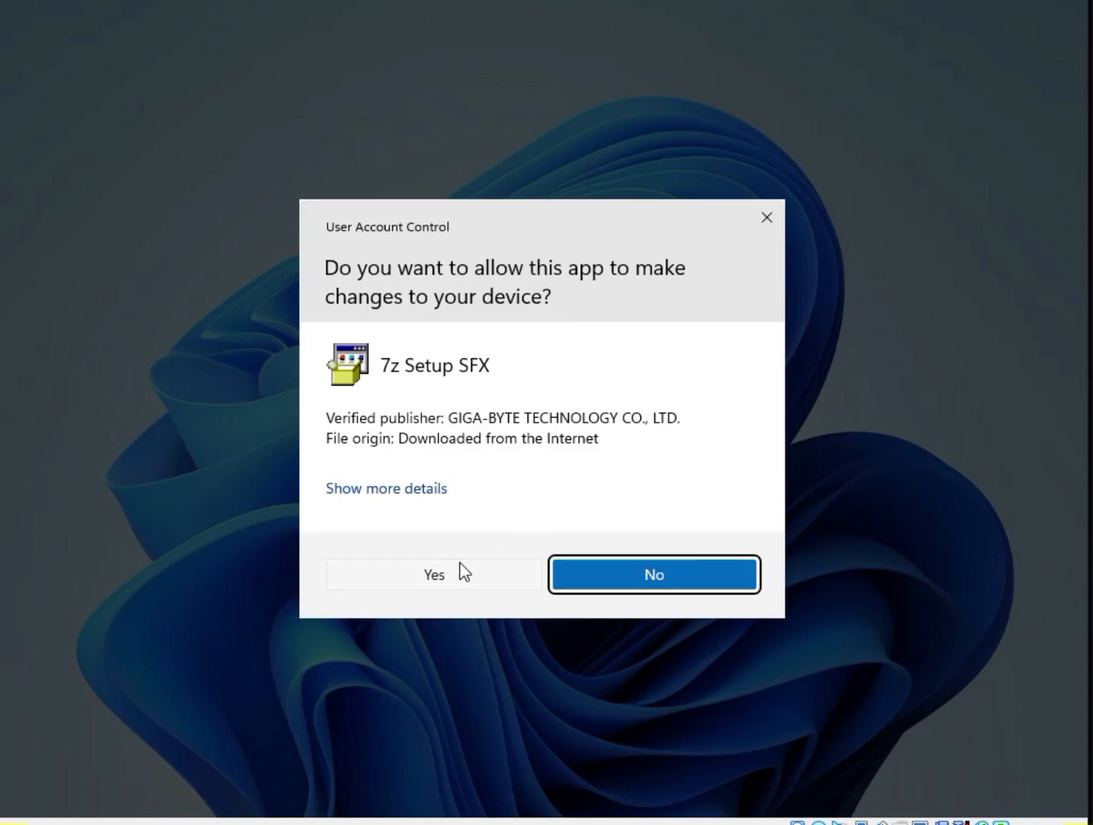
{"action": "left_click", "coordinate": [461, 569]}
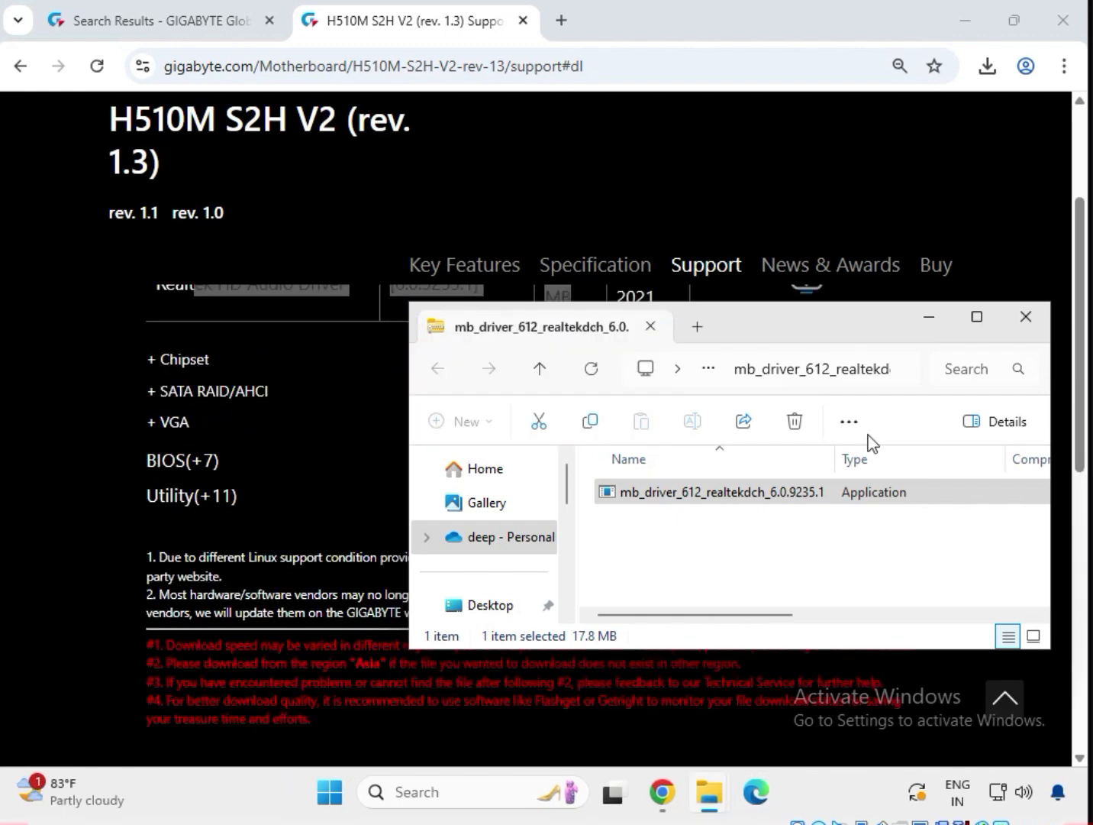
{"action": "left_click", "coordinate": [1025, 325]}
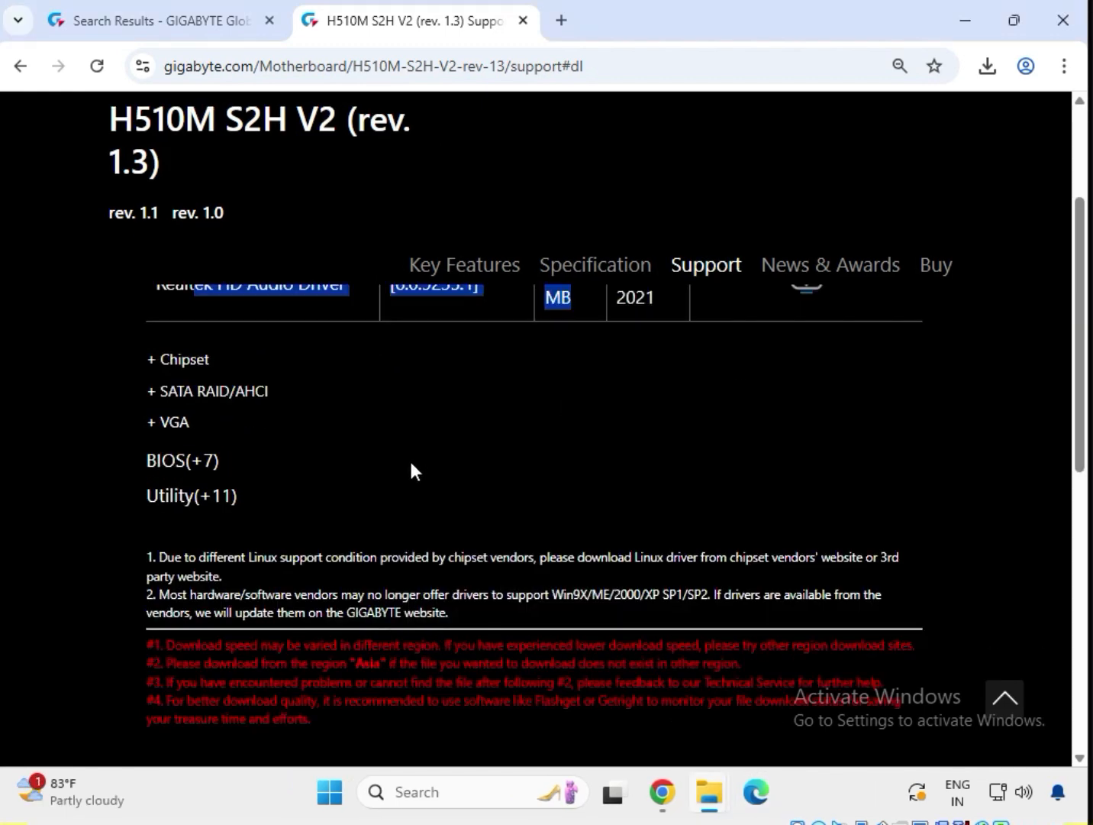
Expand the Chipset driver list, download the Intel INF installation package, and open its archive.
{"action": "scroll", "coordinate": [410, 469], "scroll_direction": "up", "scroll_amount": 1}
{"action": "left_click", "coordinate": [169, 464]}
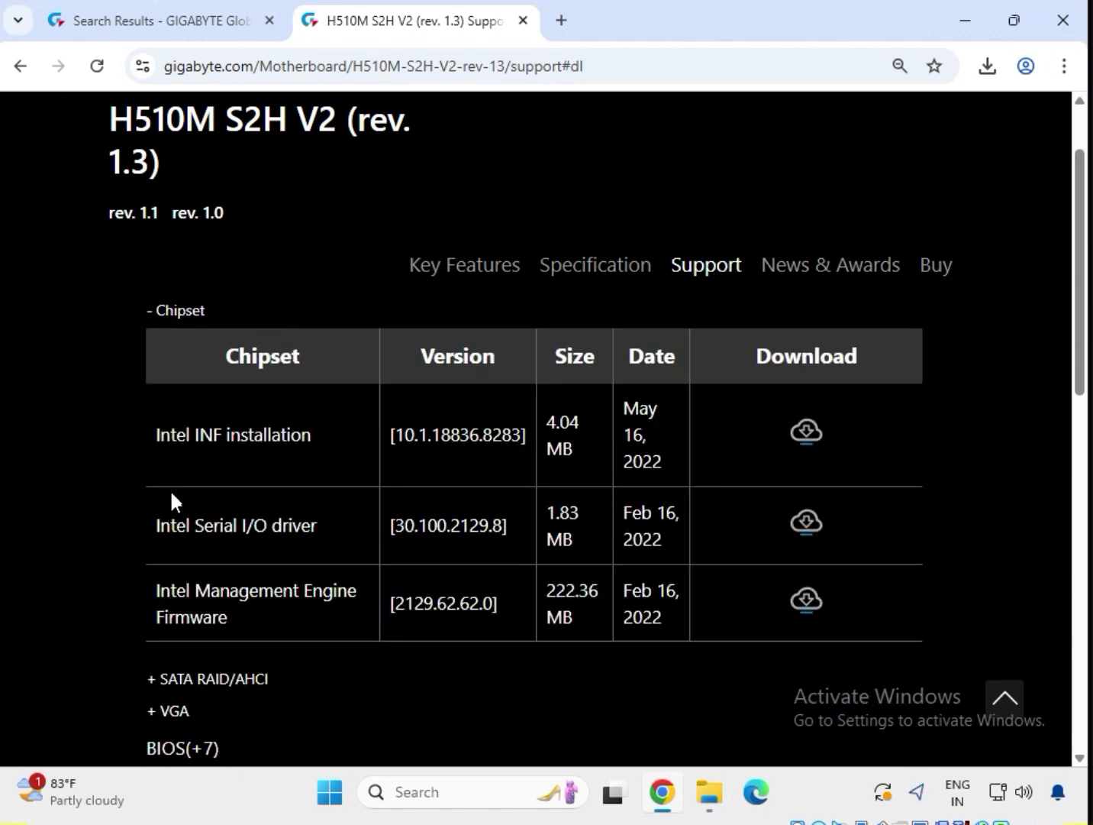
{"action": "left_click_drag", "start_coordinate": [155, 444], "coordinate": [352, 445]}
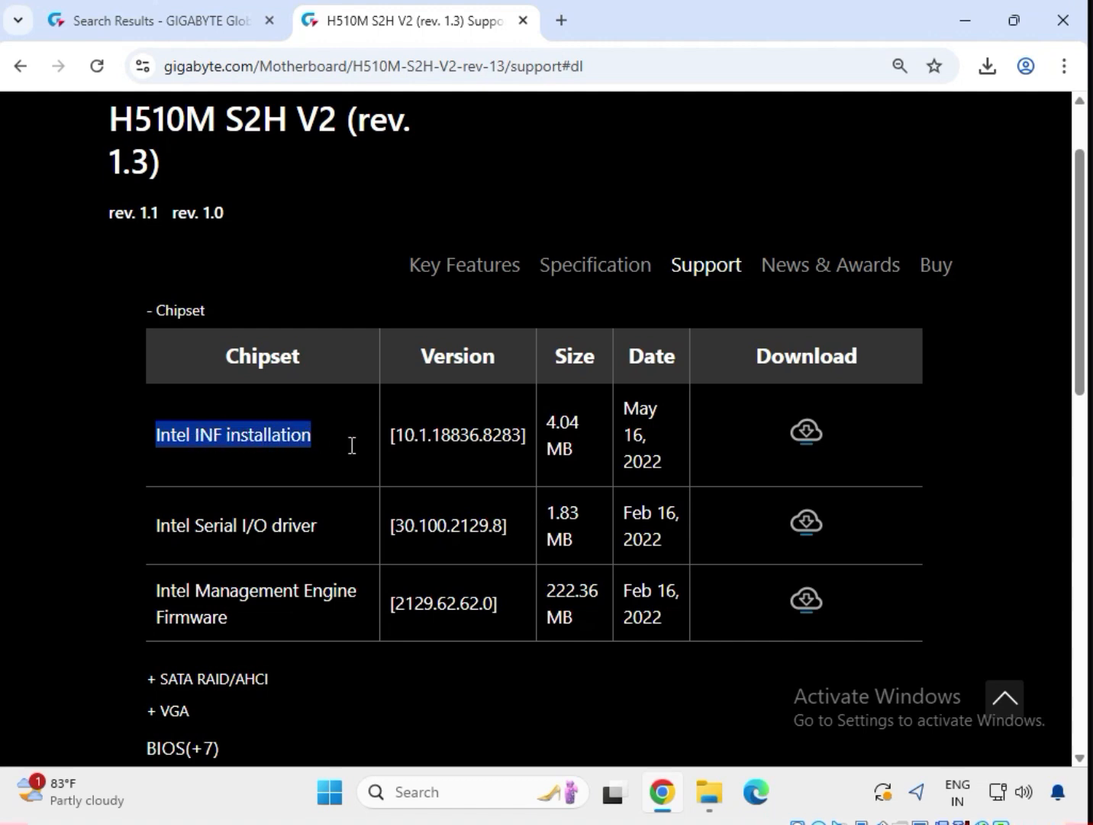
{"action": "left_click", "coordinate": [804, 434]}
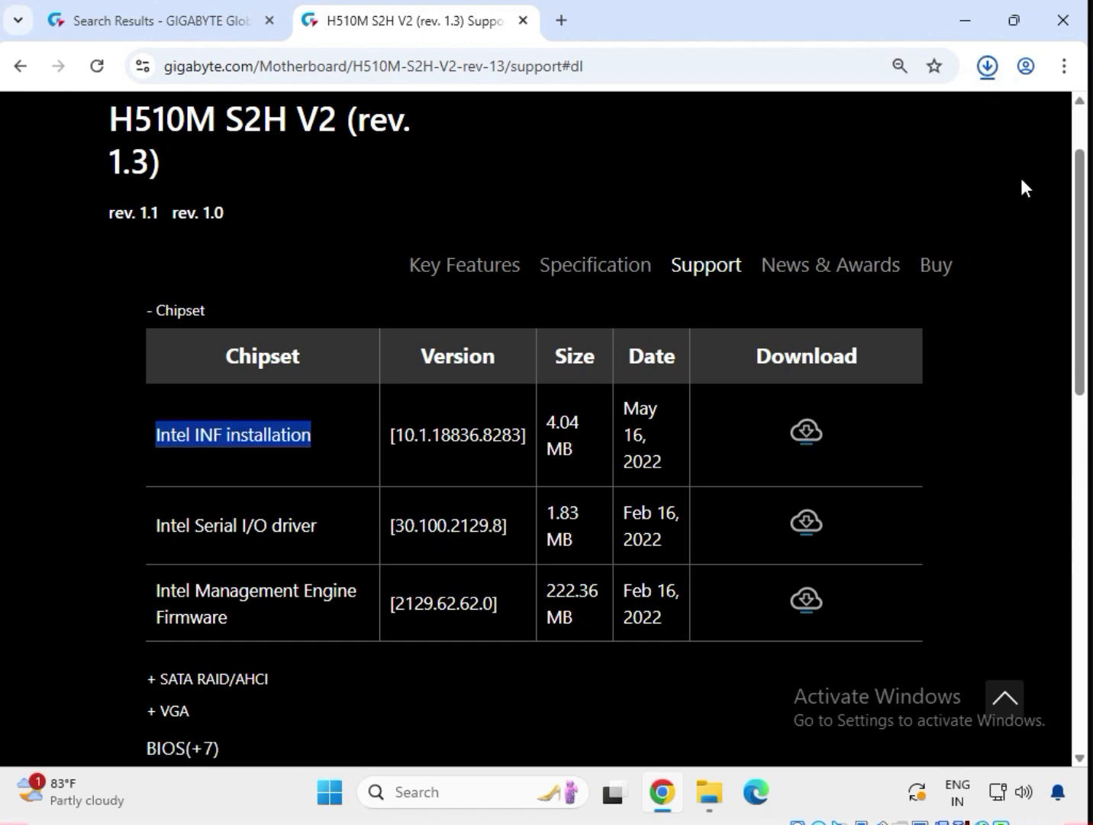
{"action": "left_click", "coordinate": [840, 142]}
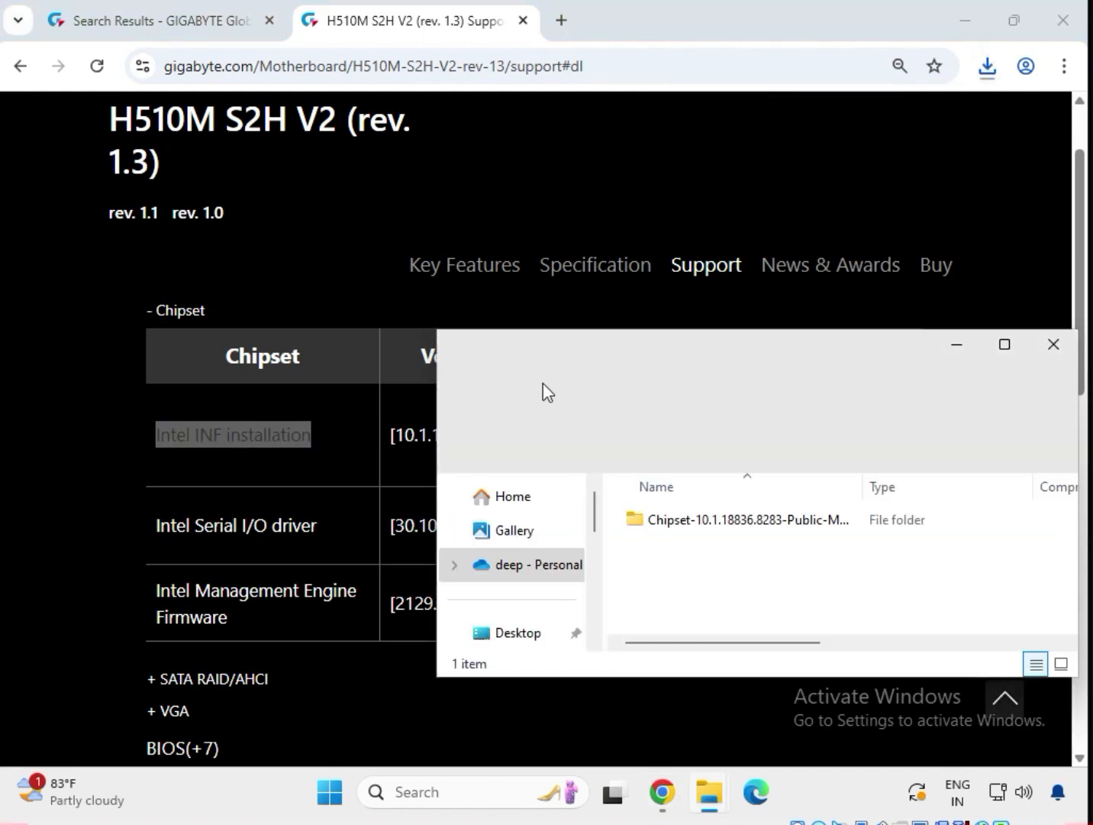
Launch SetupChipset from the archive's Chipset-10.1.18836.8283 folder without extracting the files, and allow it to make changes.
{"action": "double_click", "coordinate": [706, 520]}
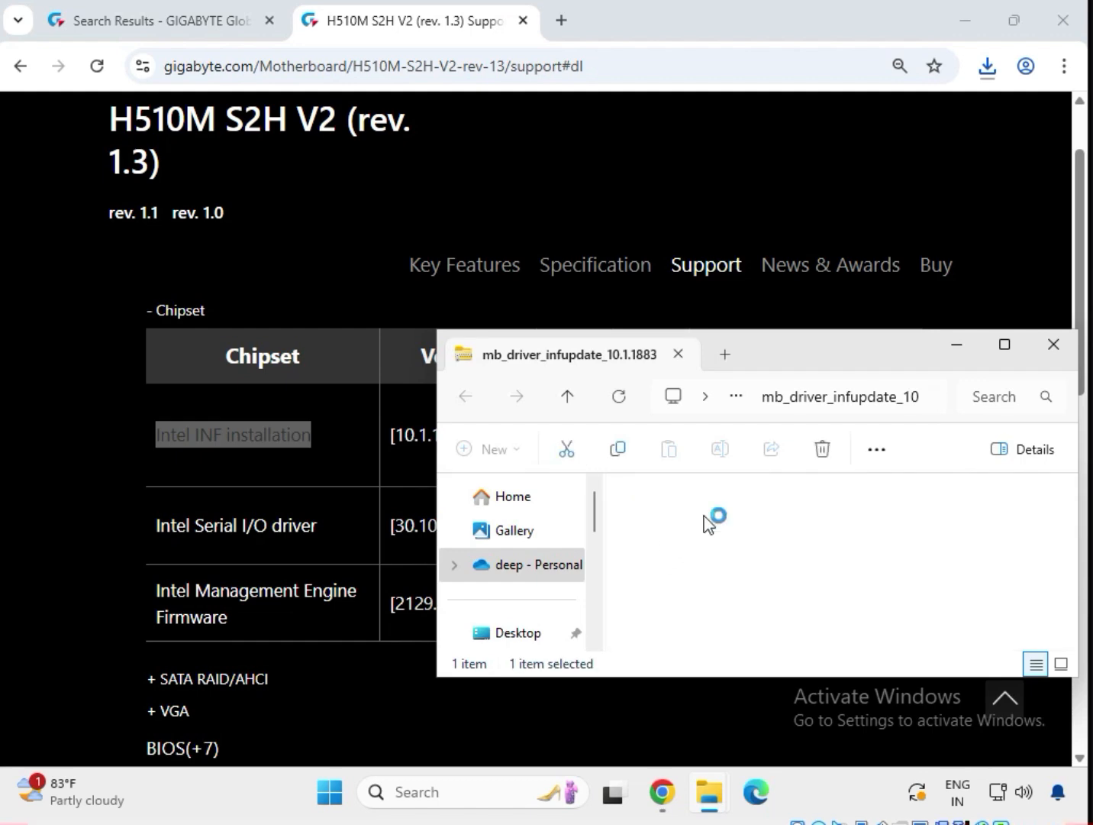
{"action": "left_click_drag", "start_coordinate": [775, 366], "coordinate": [644, 269]}
{"action": "left_click", "coordinate": [619, 492]}
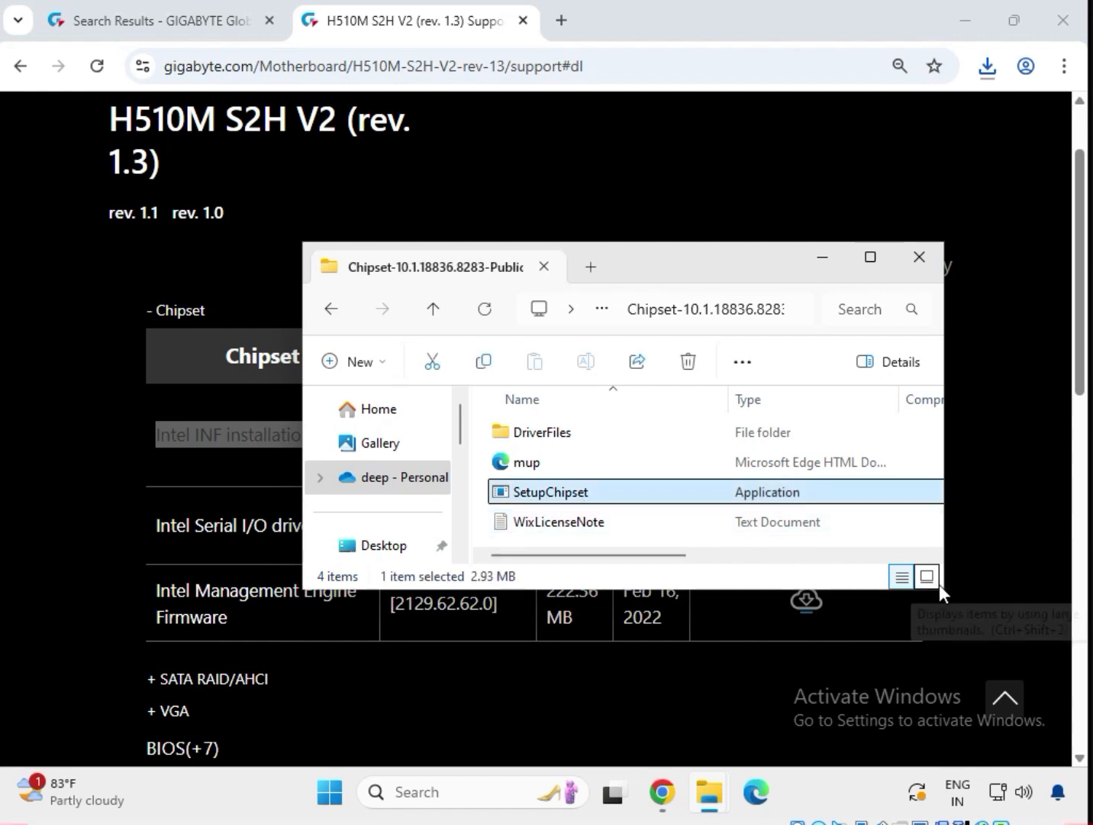
{"action": "left_click_drag", "start_coordinate": [944, 589], "coordinate": [1030, 711]}
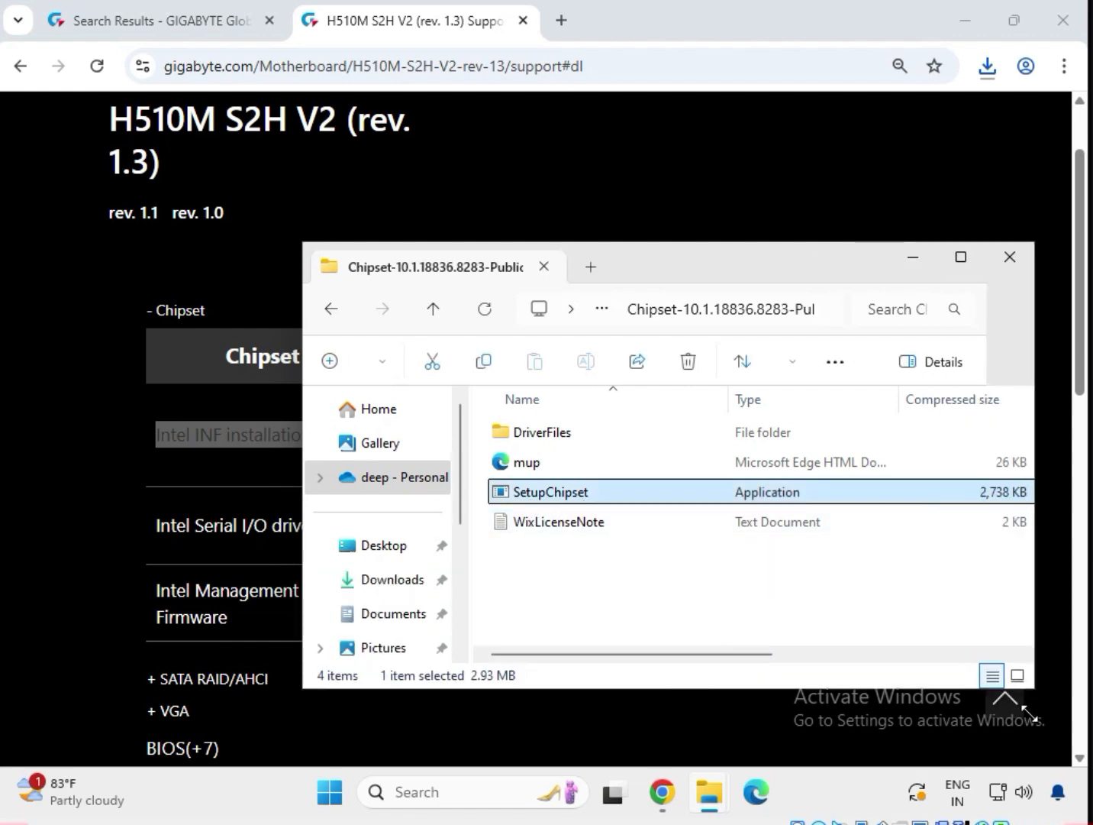
{"action": "right_click", "coordinate": [611, 492]}
{"action": "left_click", "coordinate": [658, 502]}
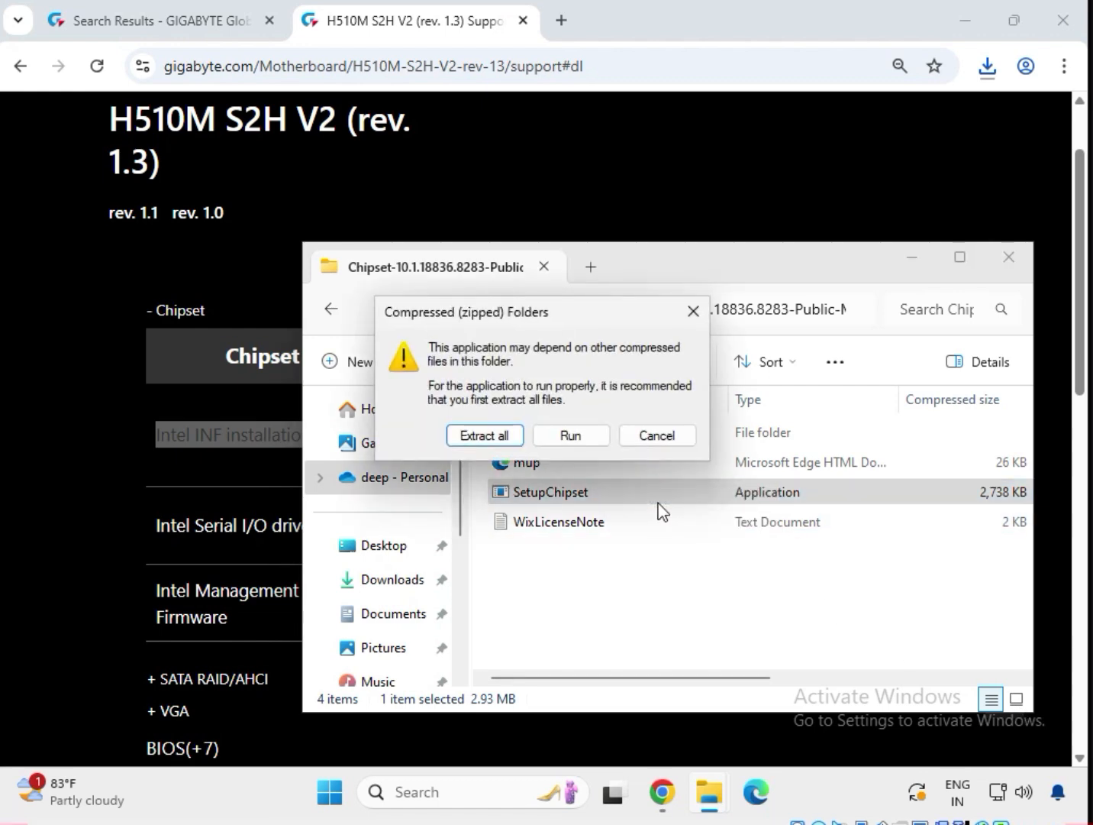
{"action": "left_click", "coordinate": [567, 440]}
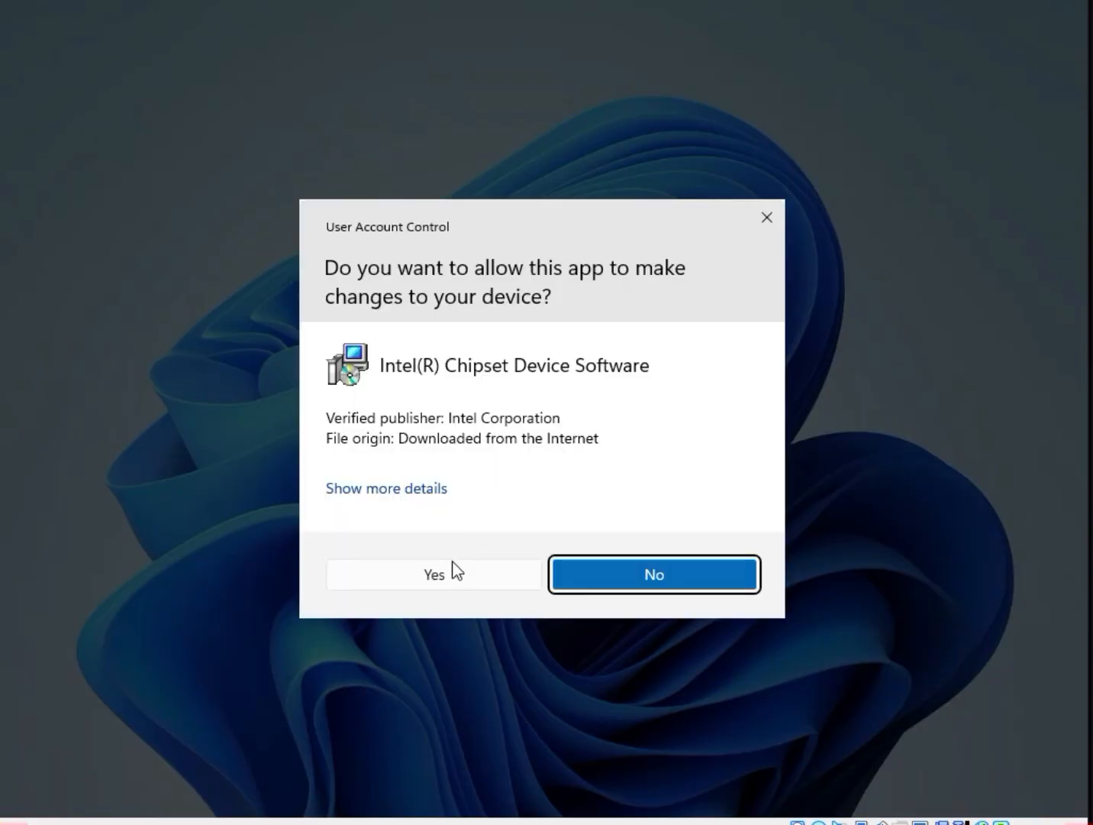
{"action": "left_click", "coordinate": [451, 567]}
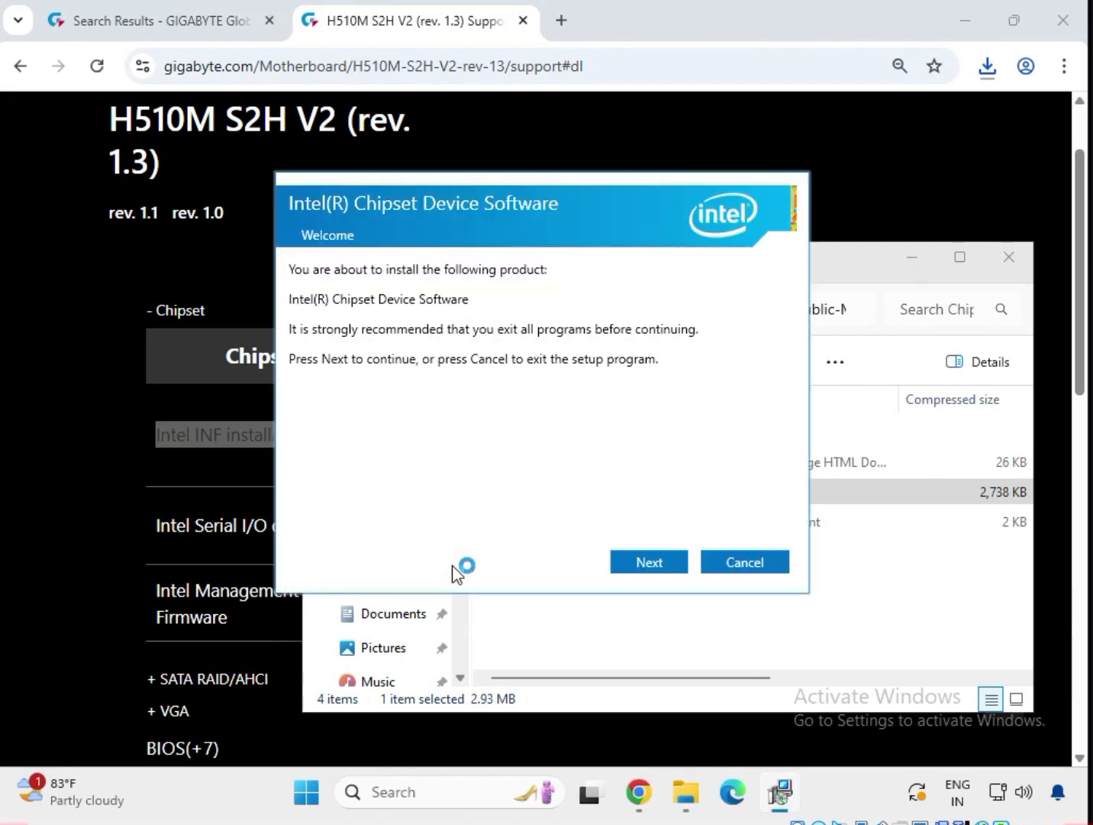
Try to install the Intel Chipset Device Software with the licence accepted, and close the setup and the archive window.
{"action": "left_click", "coordinate": [658, 572]}
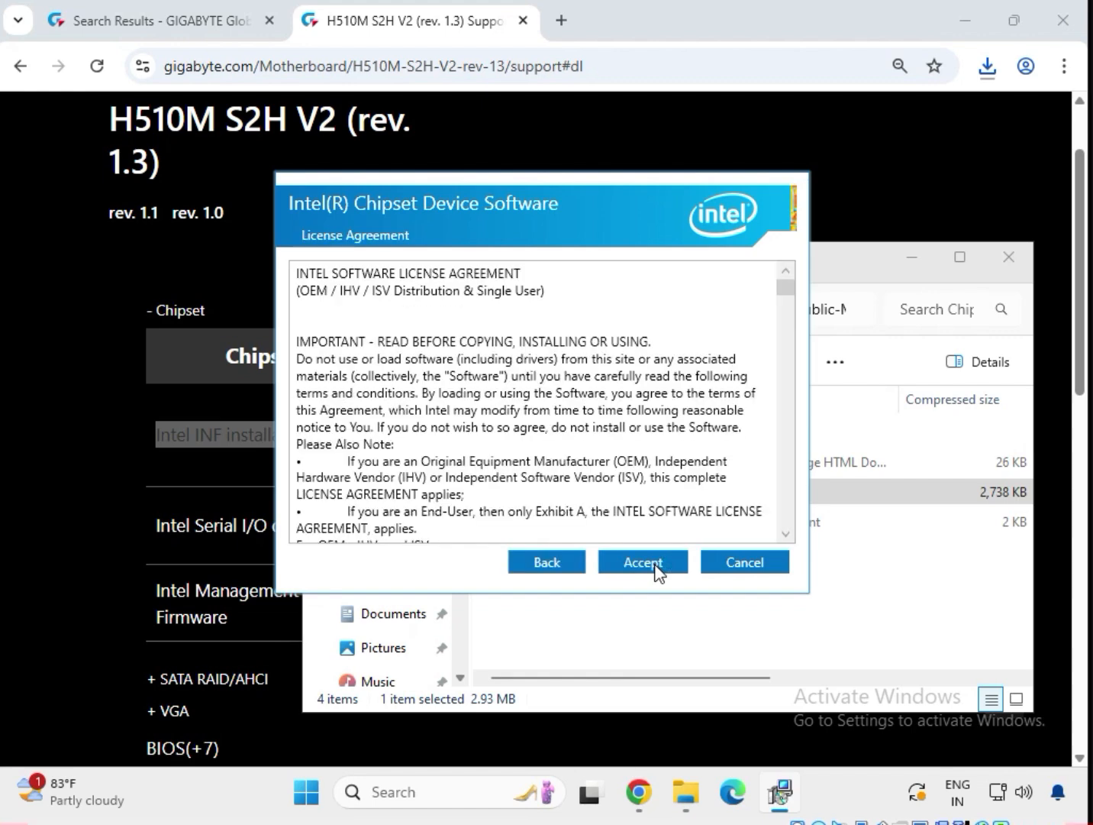
{"action": "left_click", "coordinate": [644, 562]}
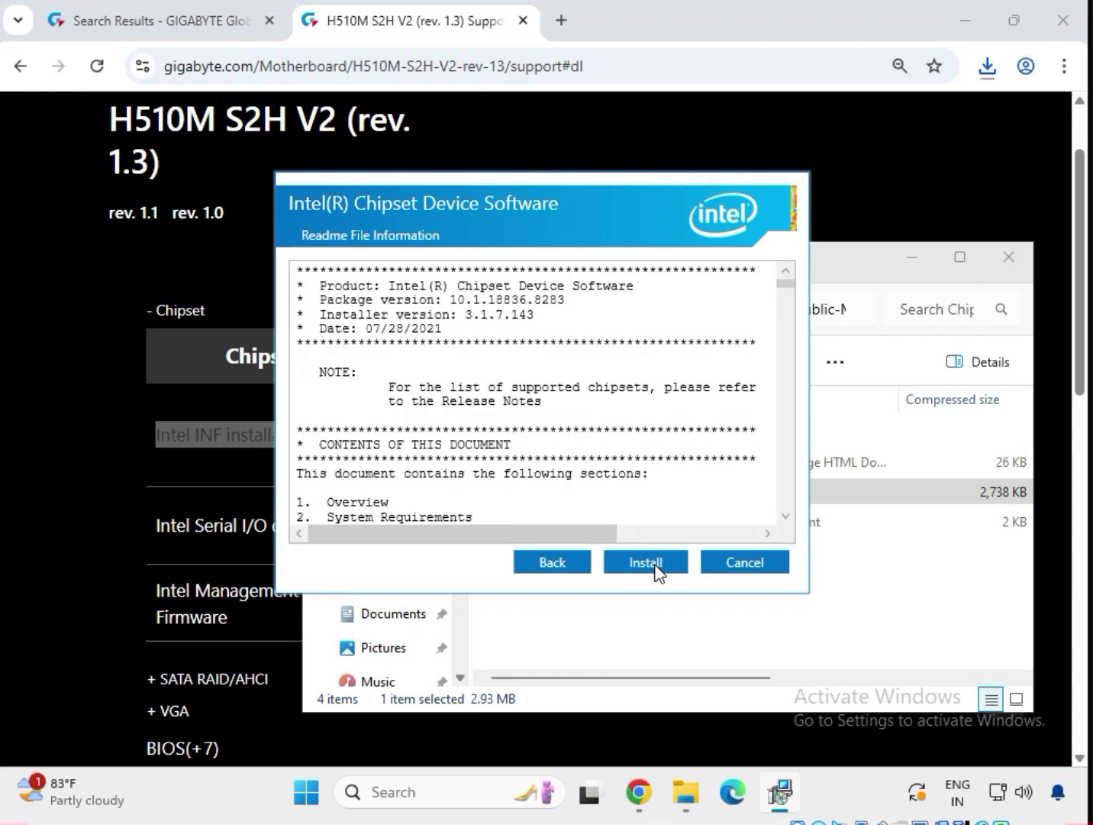
{"action": "left_click", "coordinate": [646, 564]}
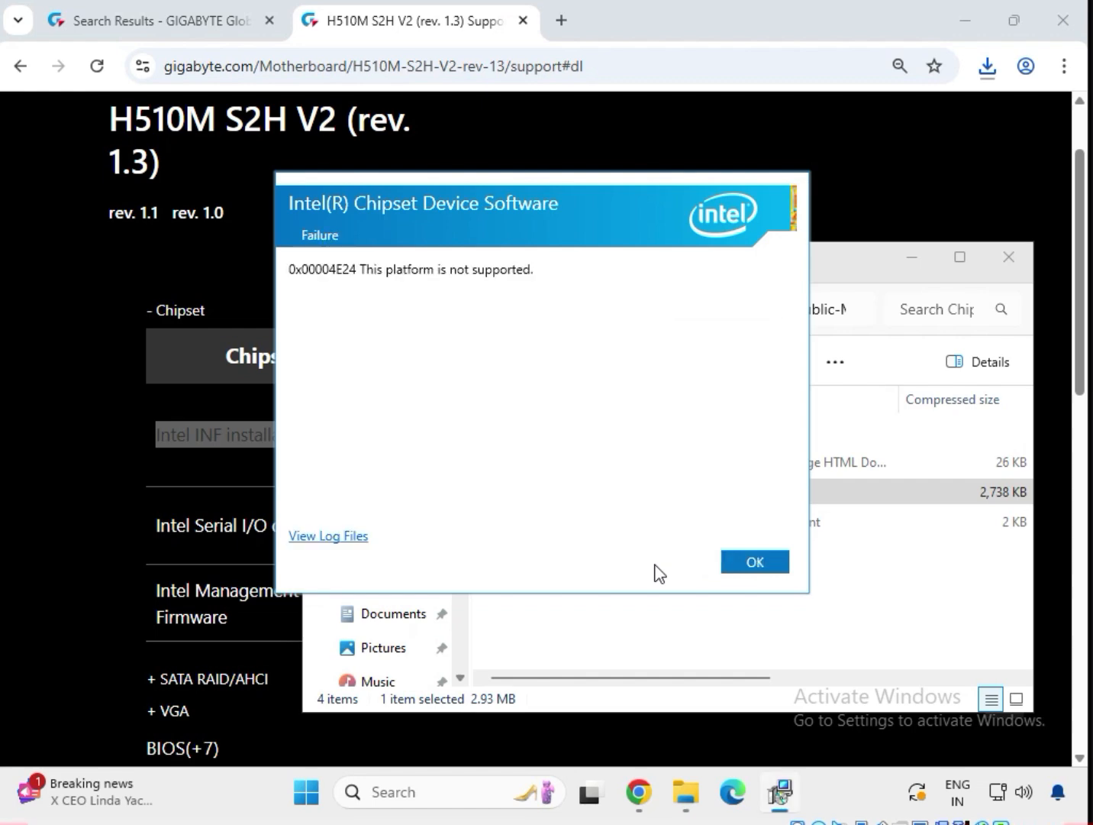
{"action": "left_click", "coordinate": [754, 563]}
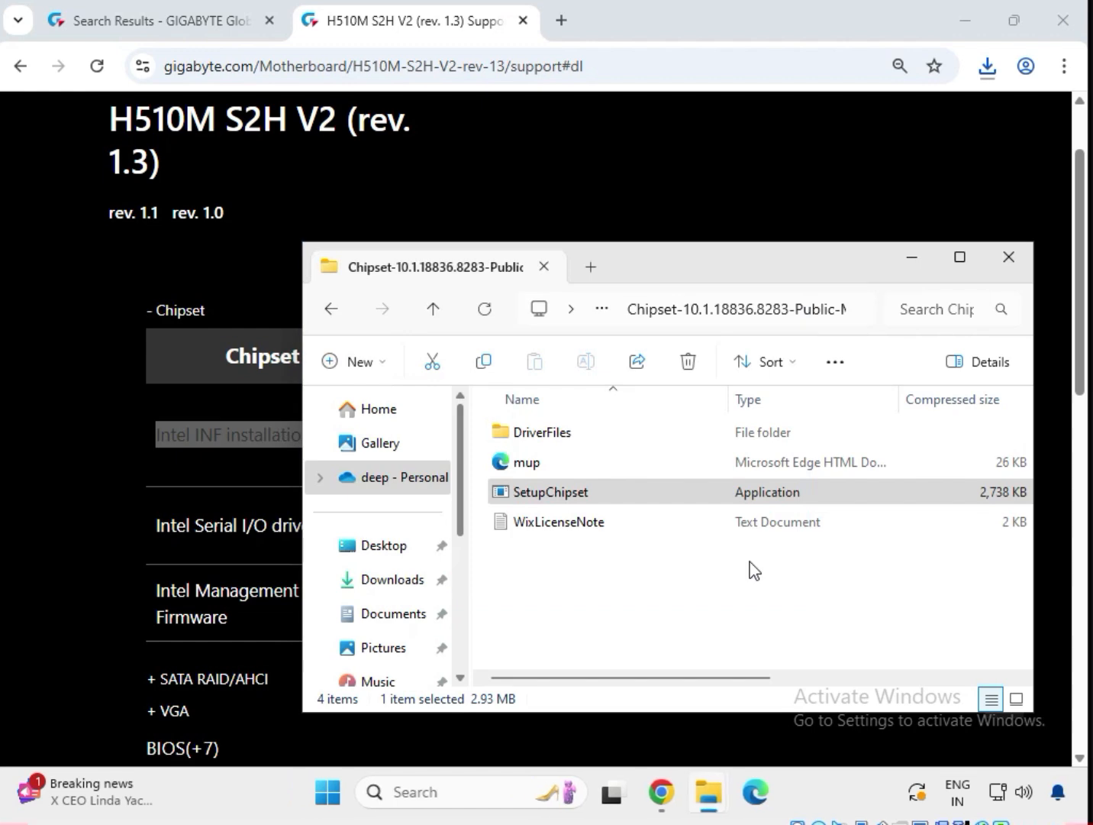
{"action": "left_click", "coordinate": [1006, 260]}
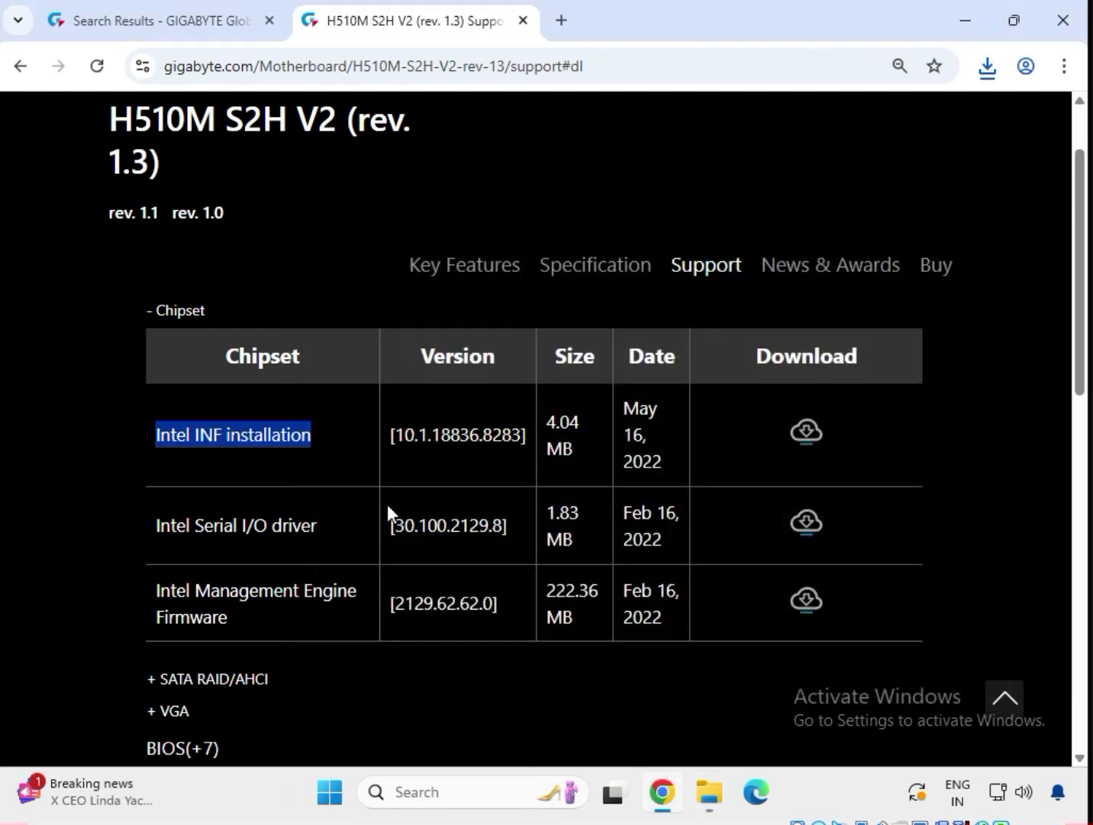
Download the Intel Serial I/O driver, version 30.100.2129.8, from the Chipset list and open its archive.
{"action": "left_click_drag", "start_coordinate": [156, 523], "coordinate": [327, 541]}
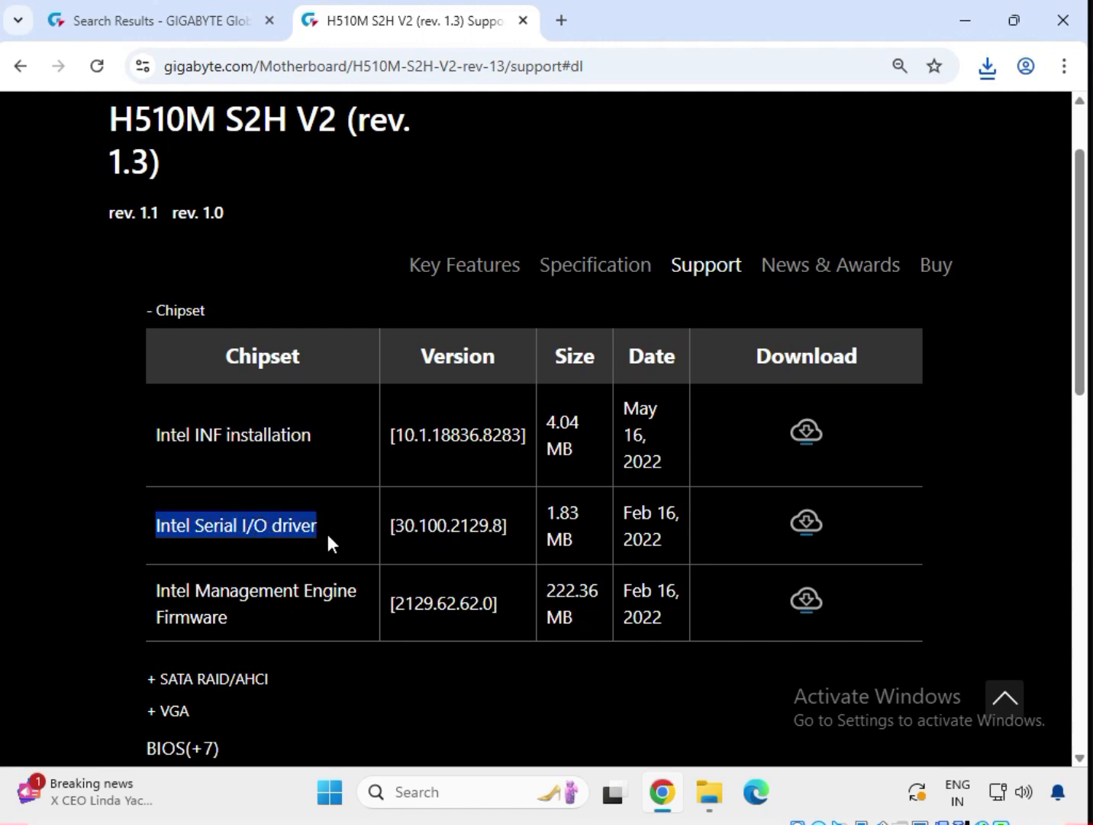
{"action": "left_click", "coordinate": [800, 522]}
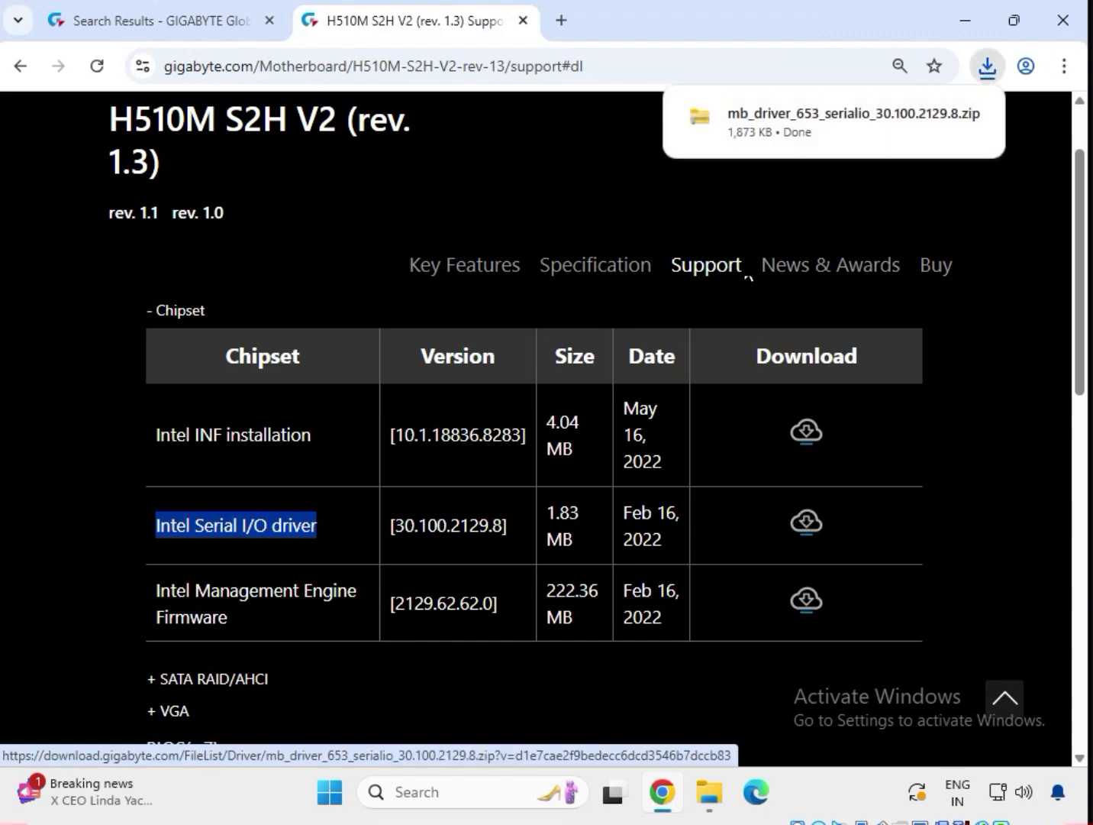
{"action": "left_click", "coordinate": [759, 137]}
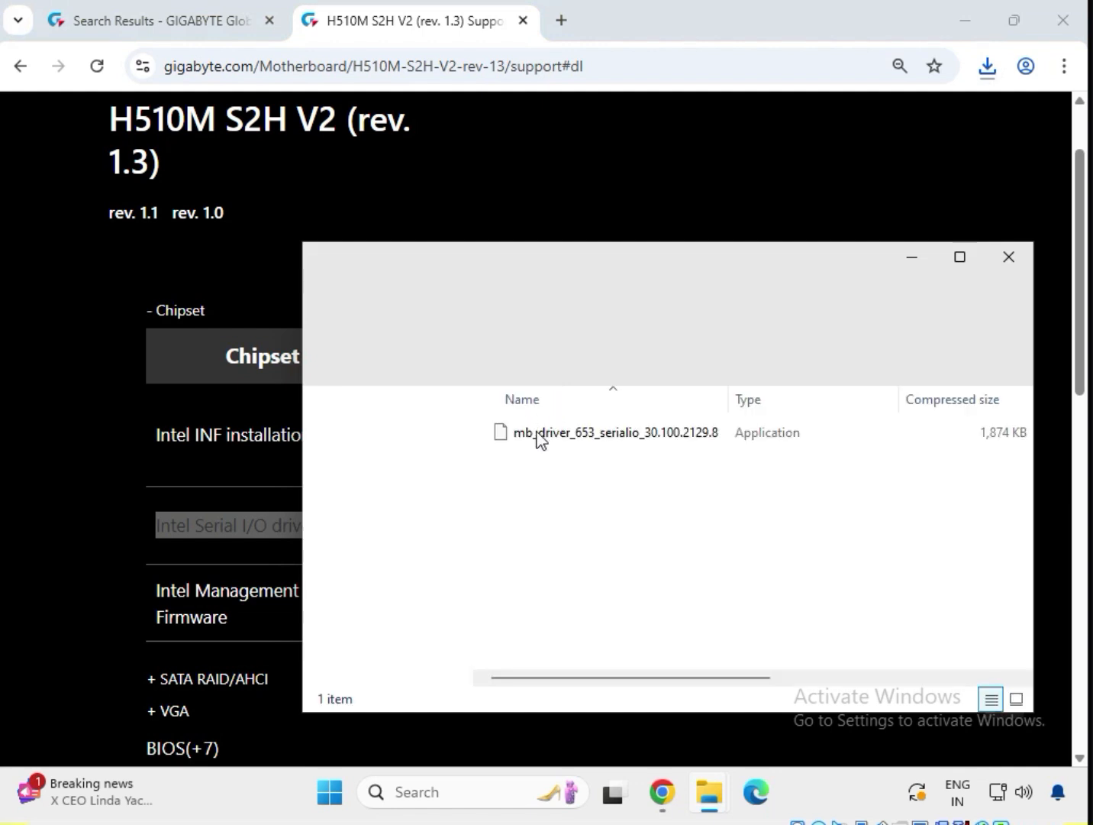
Run the mb_driver_653_serialio_30.100.2129.8 installer with permission to make changes, and tell the compatibility assistant that it installed correctly.
{"action": "double_click", "coordinate": [541, 441]}
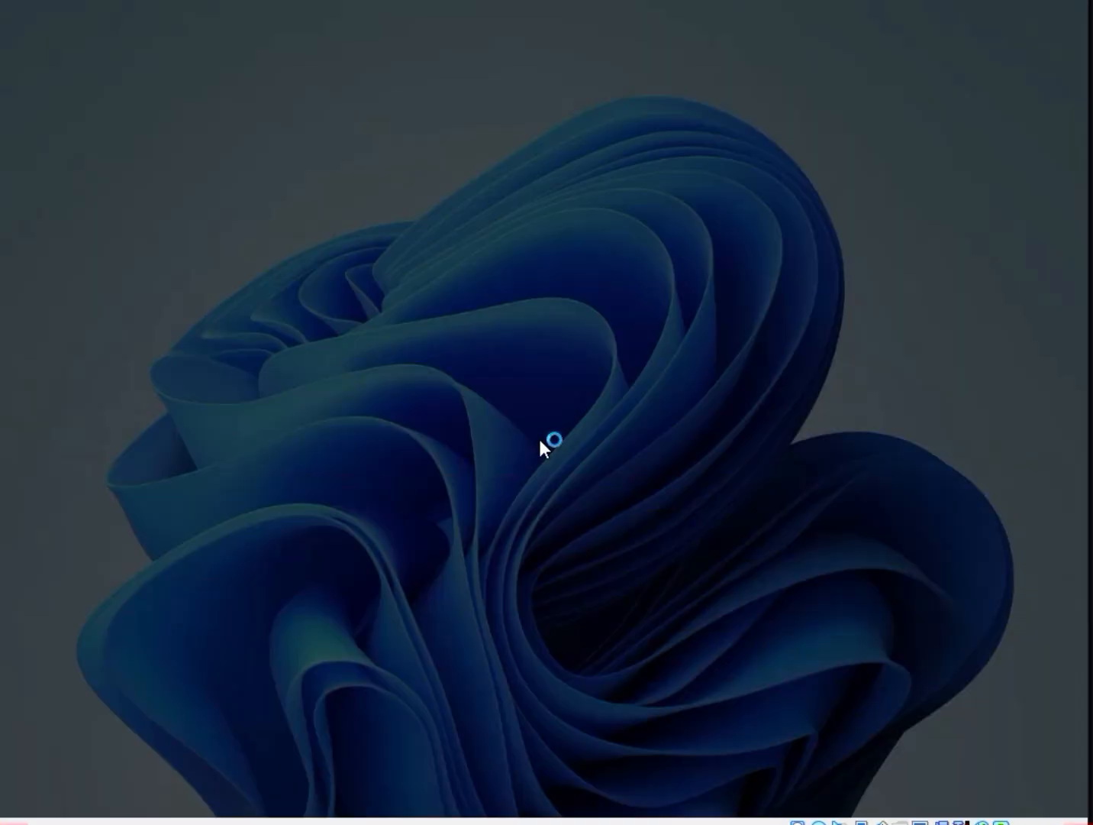
{"action": "left_click", "coordinate": [435, 574]}
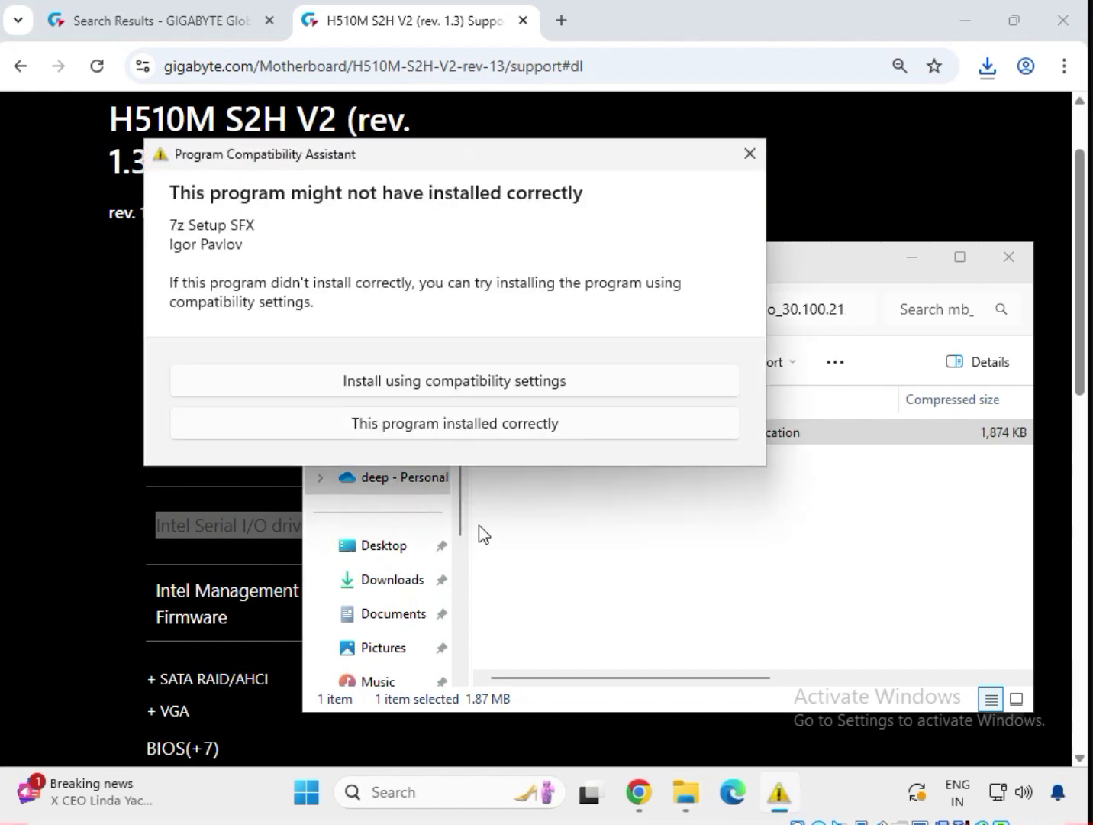
{"action": "left_click", "coordinate": [462, 433]}
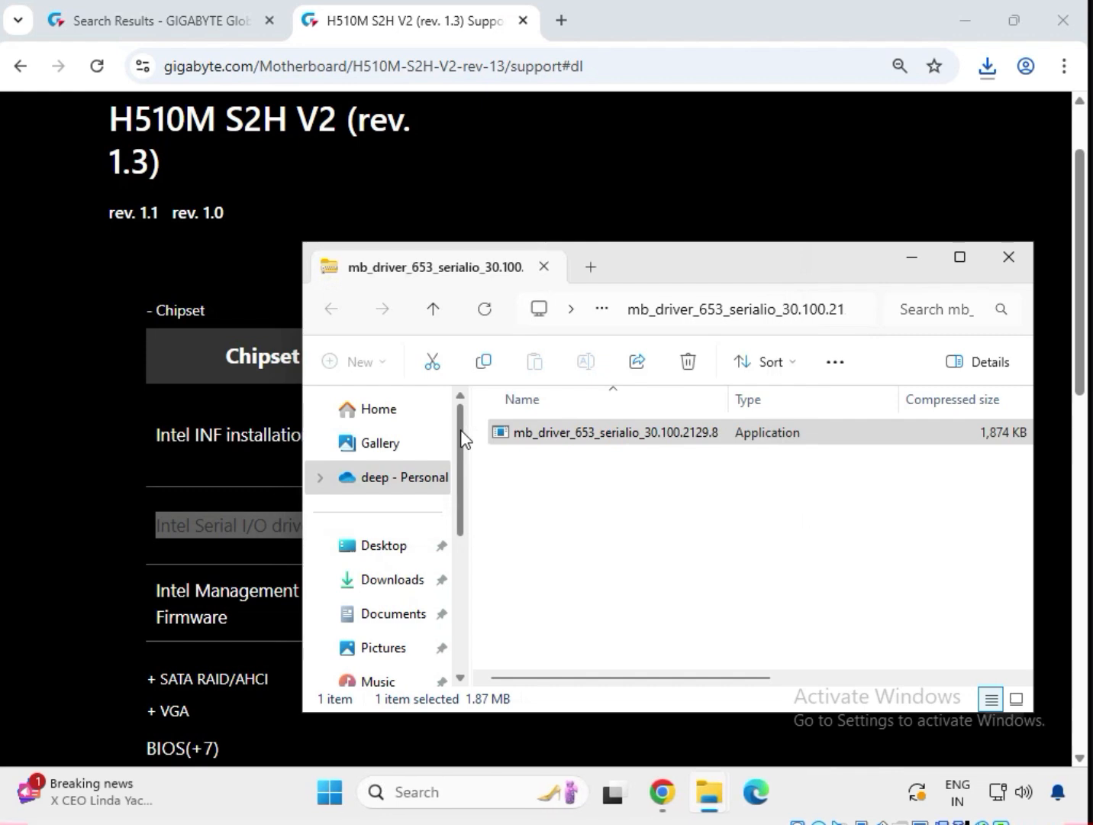
Run the Serial I/O installer again with permission to make changes, close the archive window, and mark the program as installed correctly.
{"action": "left_click", "coordinate": [542, 448]}
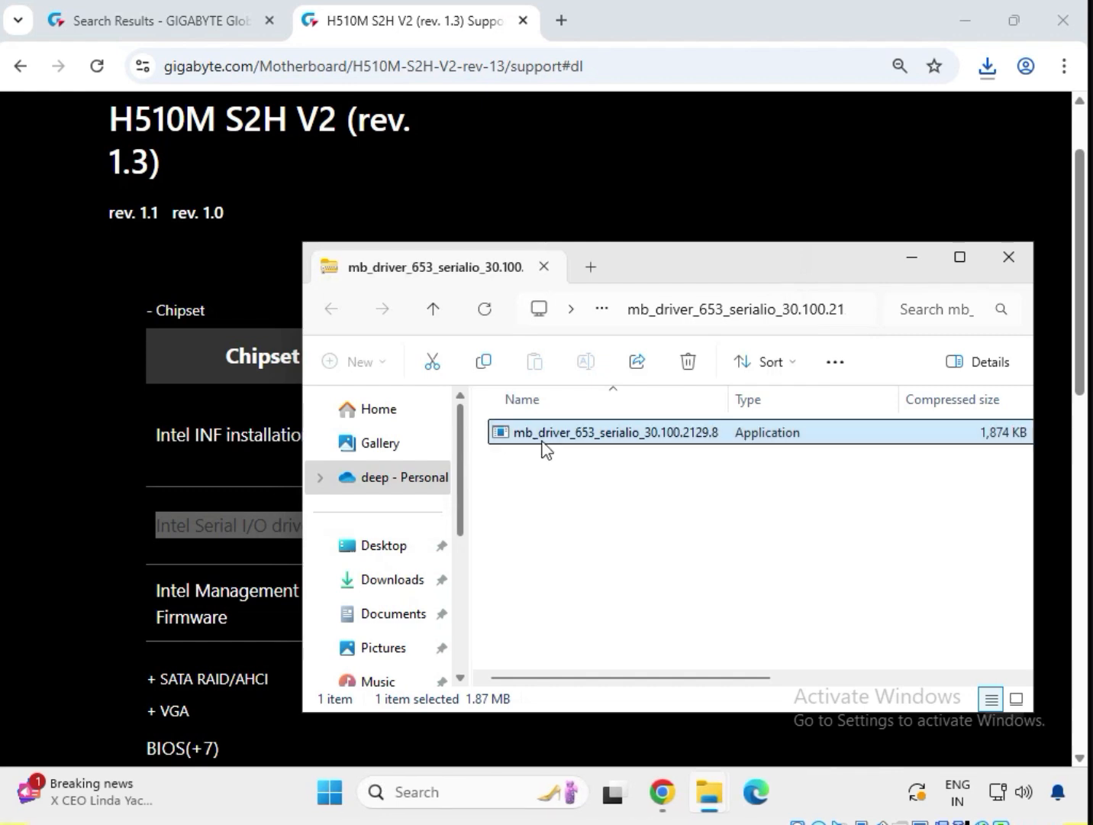
{"action": "double_click", "coordinate": [597, 445]}
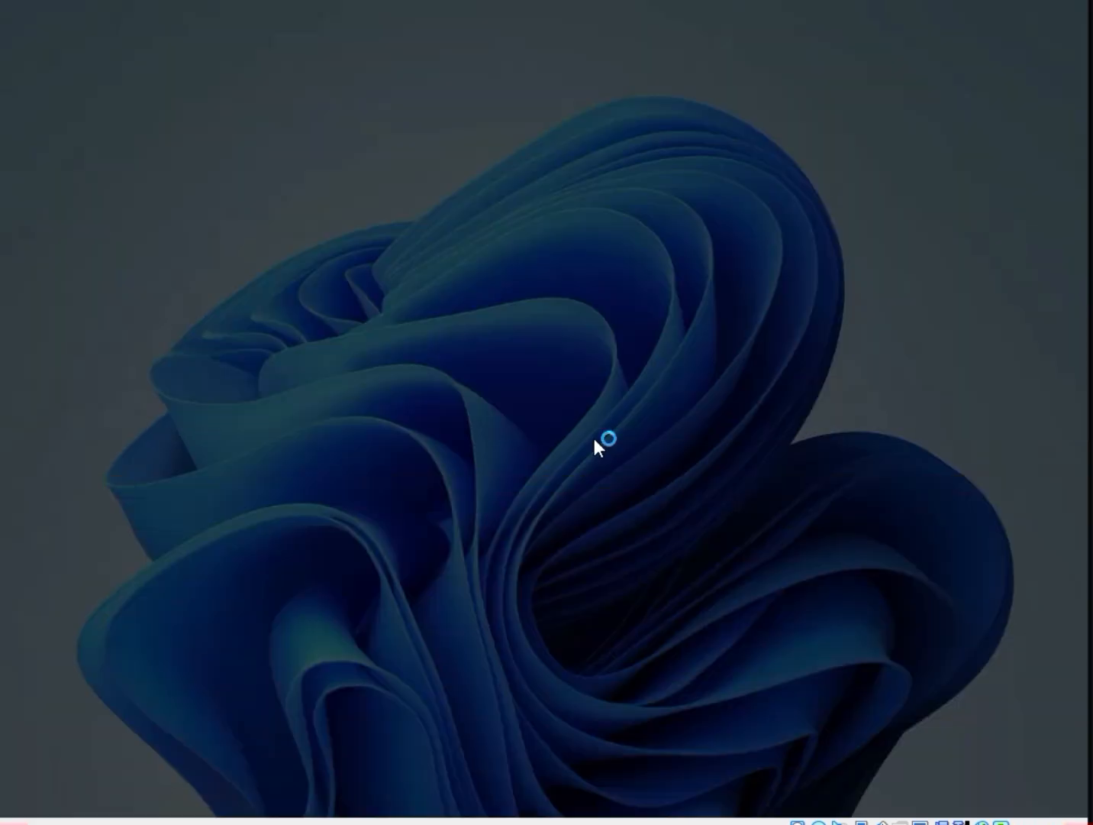
{"action": "left_click", "coordinate": [434, 580]}
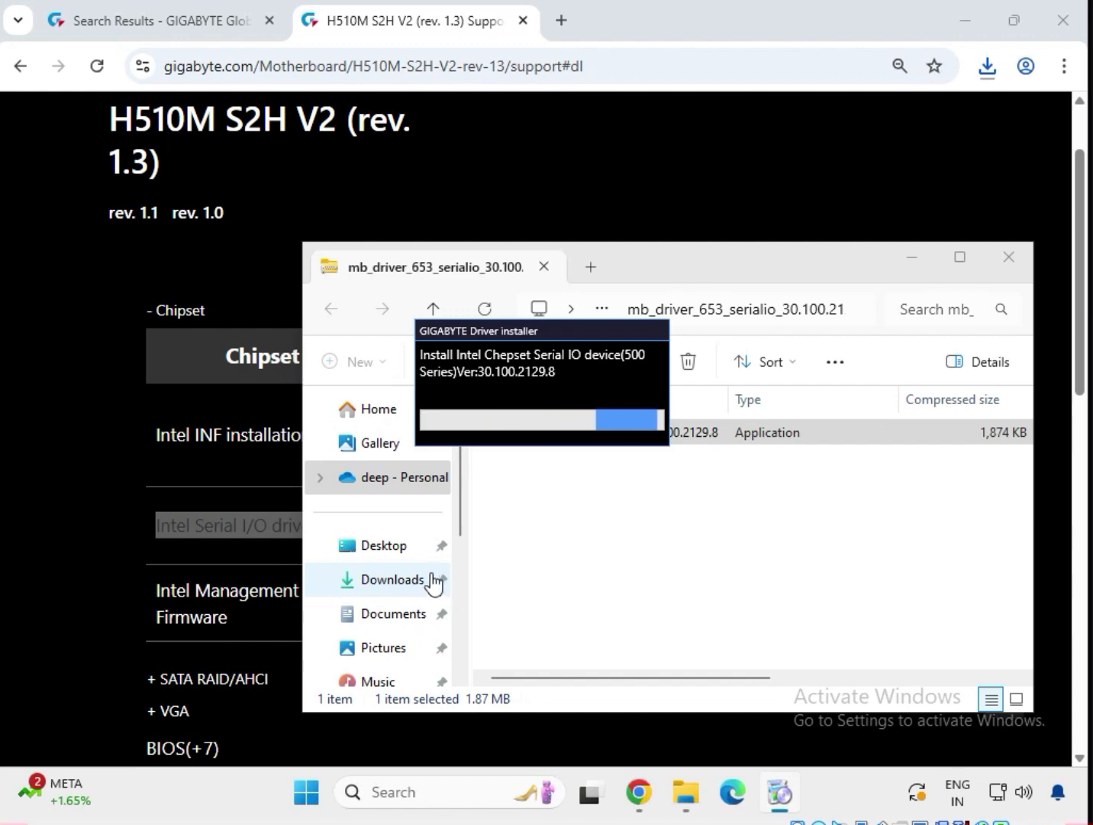
{"action": "left_click_drag", "start_coordinate": [496, 326], "coordinate": [568, 442]}
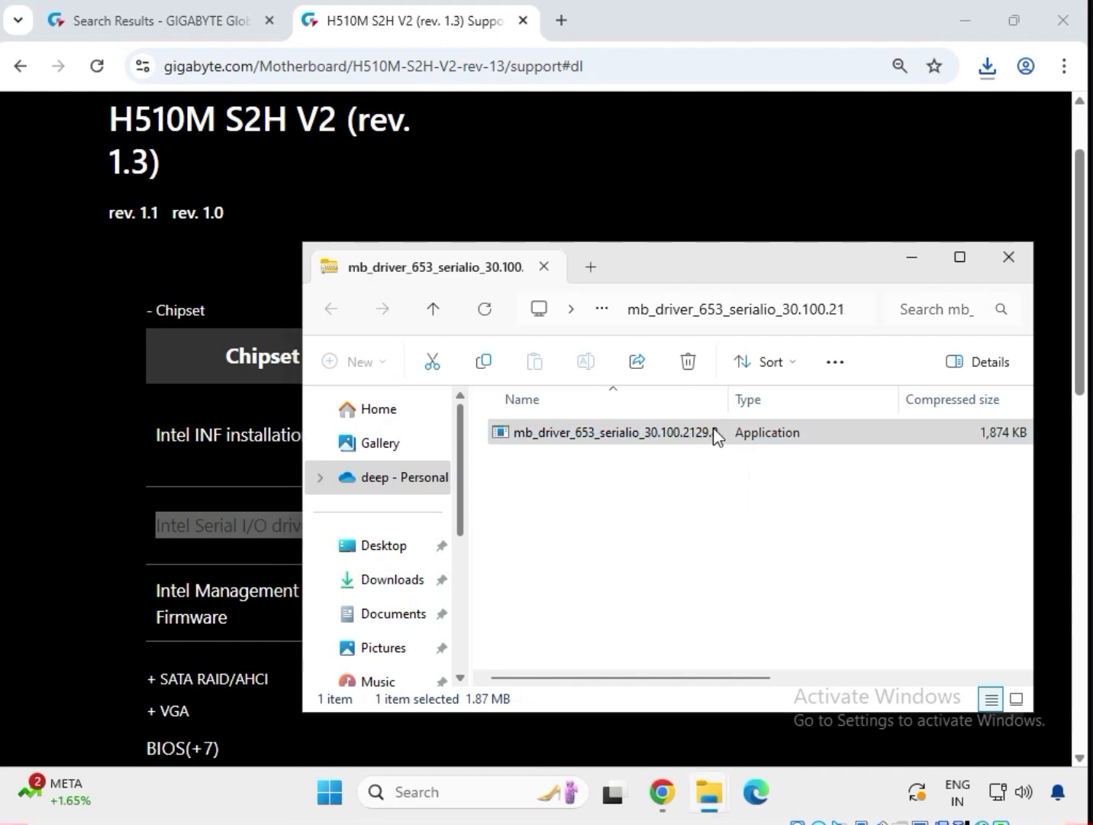
{"action": "left_click", "coordinate": [1010, 263]}
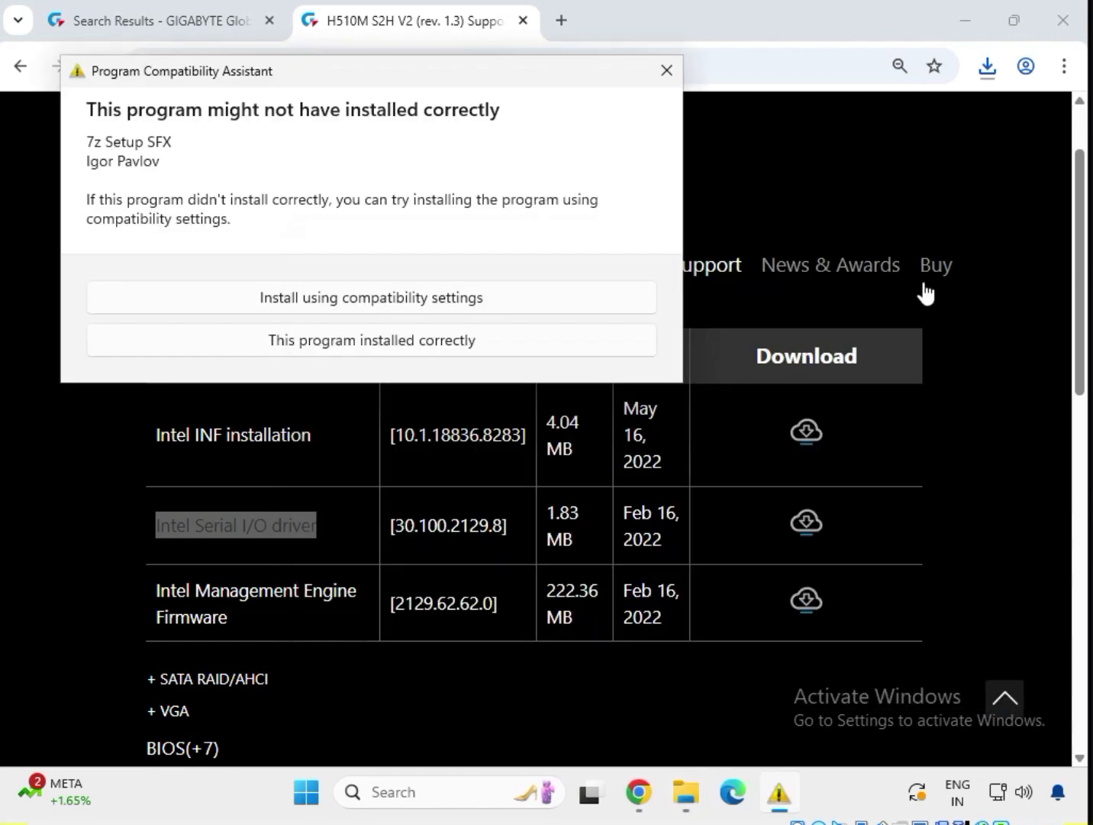
{"action": "left_click", "coordinate": [582, 338]}
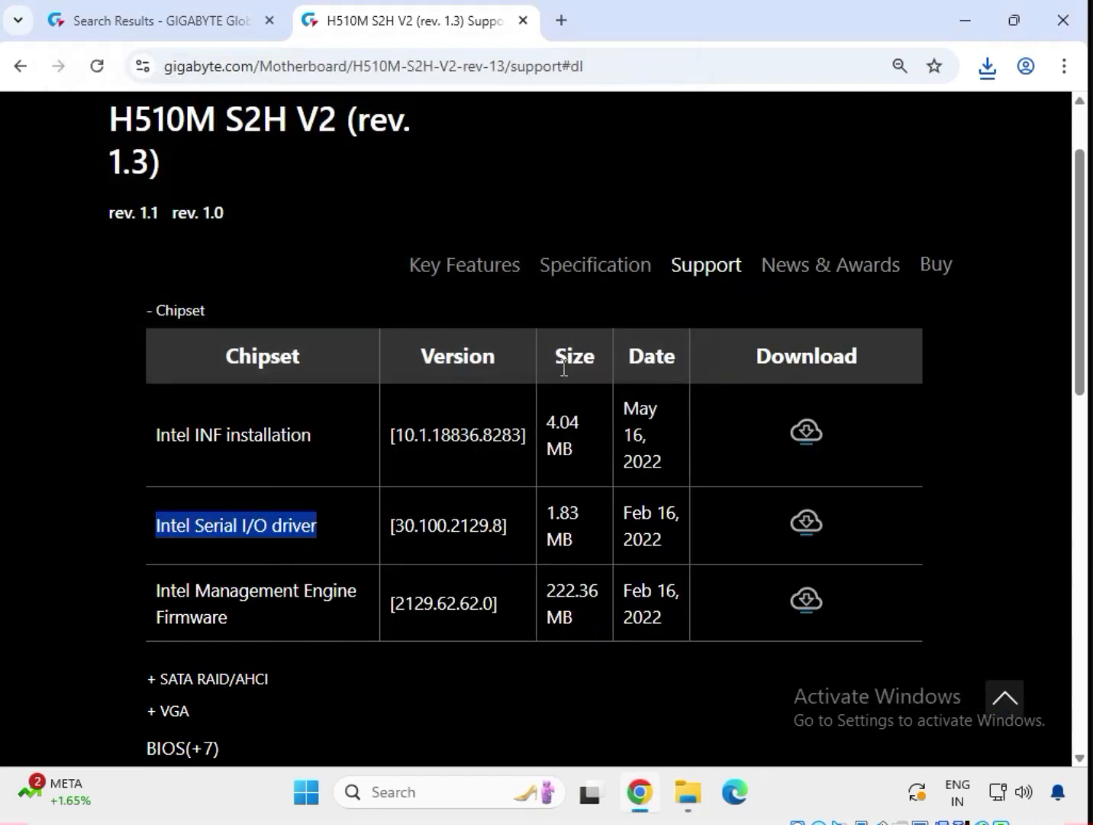
Expand the VGA driver list and download the Intel Graphic Driver, version 27.20.100.9805.
{"action": "scroll", "coordinate": [496, 512], "scroll_direction": "down", "scroll_amount": 1}
{"action": "left_click", "coordinate": [180, 606]}
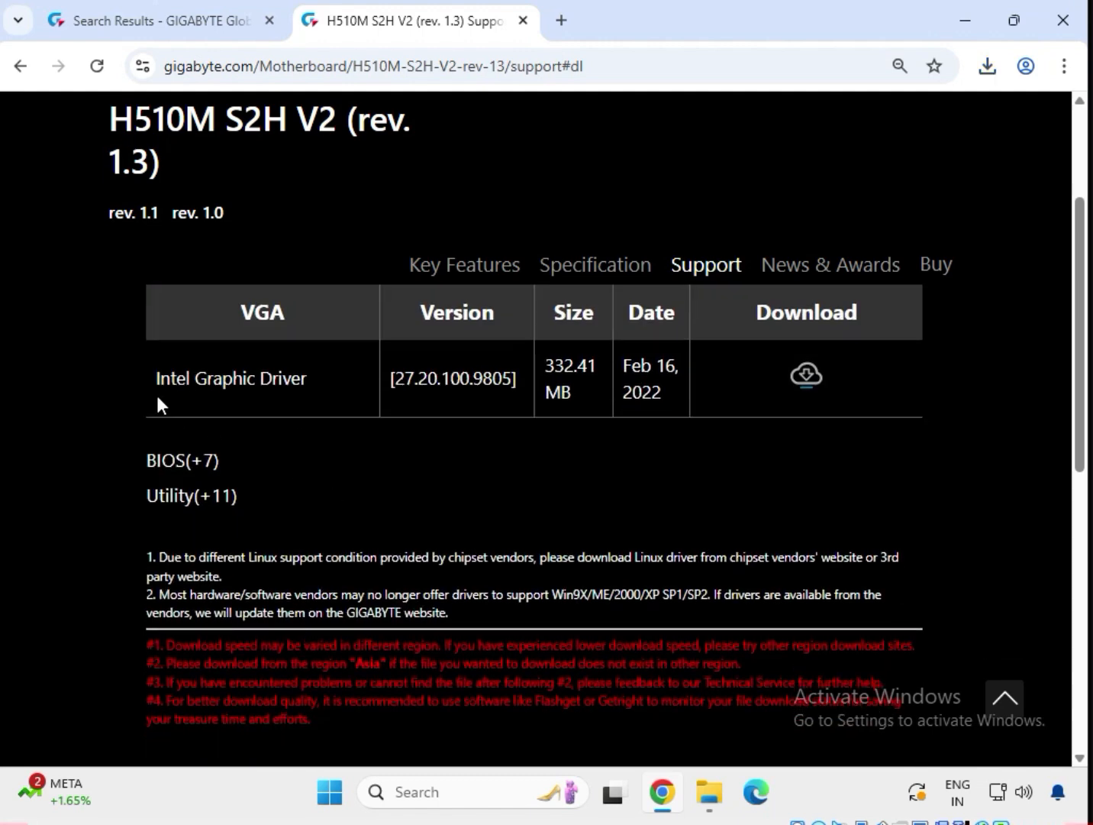
{"action": "left_click_drag", "start_coordinate": [155, 379], "coordinate": [522, 378]}
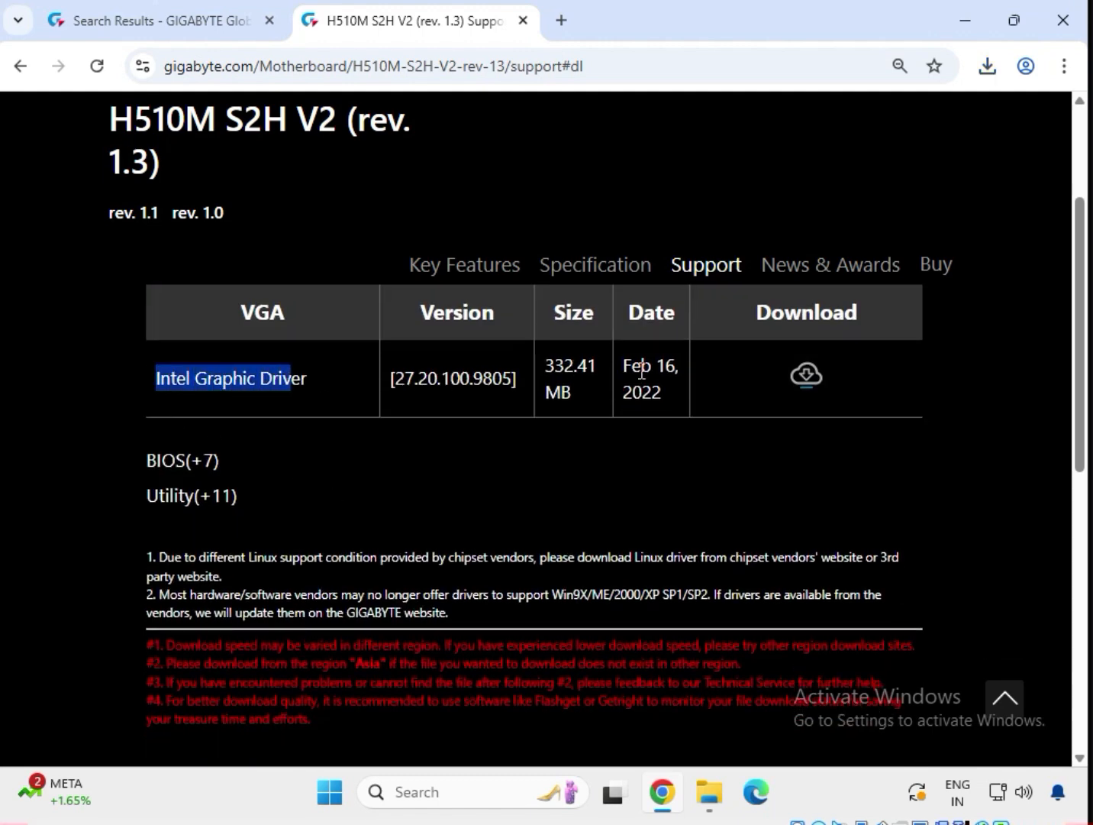
{"action": "triple_click", "coordinate": [561, 371]}
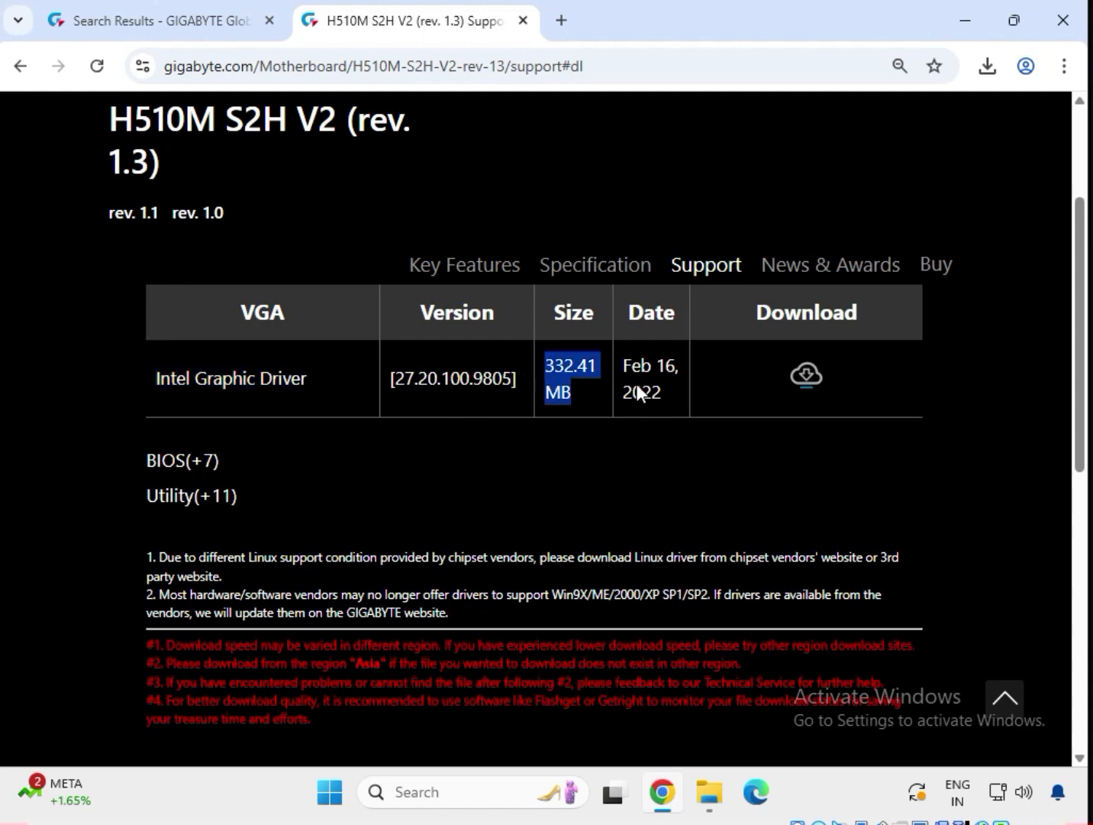
{"action": "left_click", "coordinate": [787, 379]}
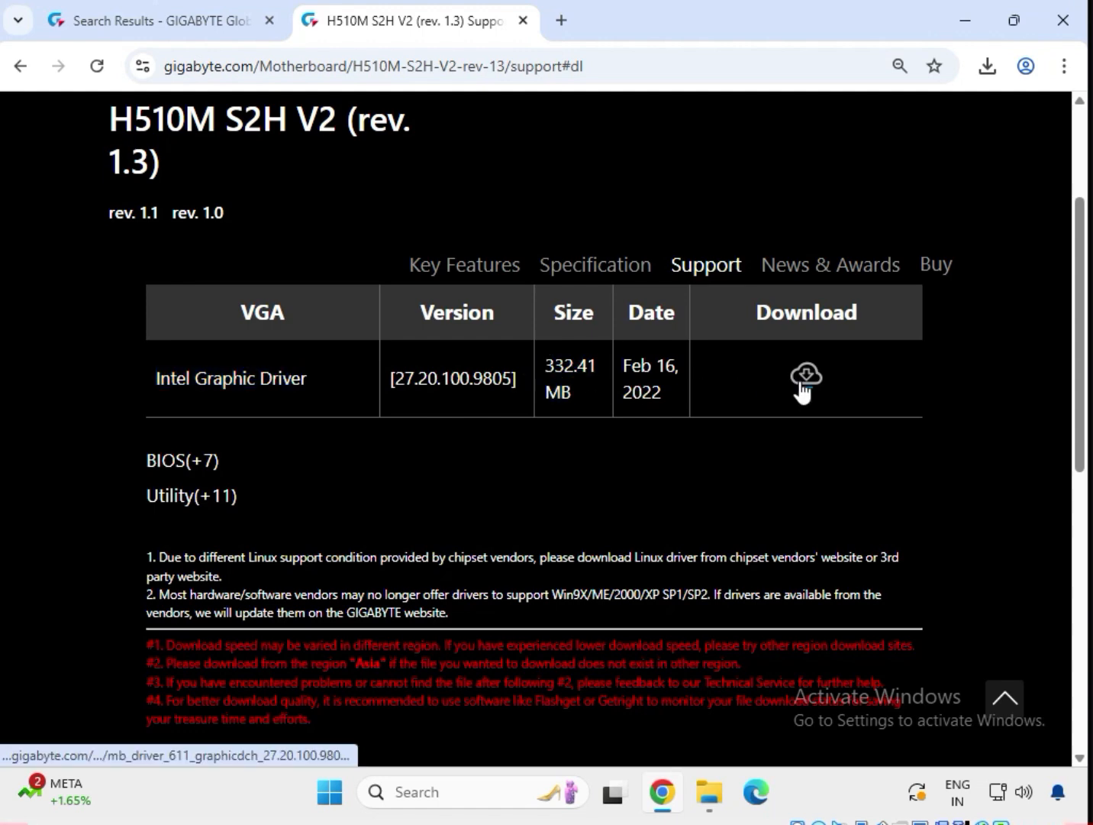
{"action": "left_click", "coordinate": [801, 381]}
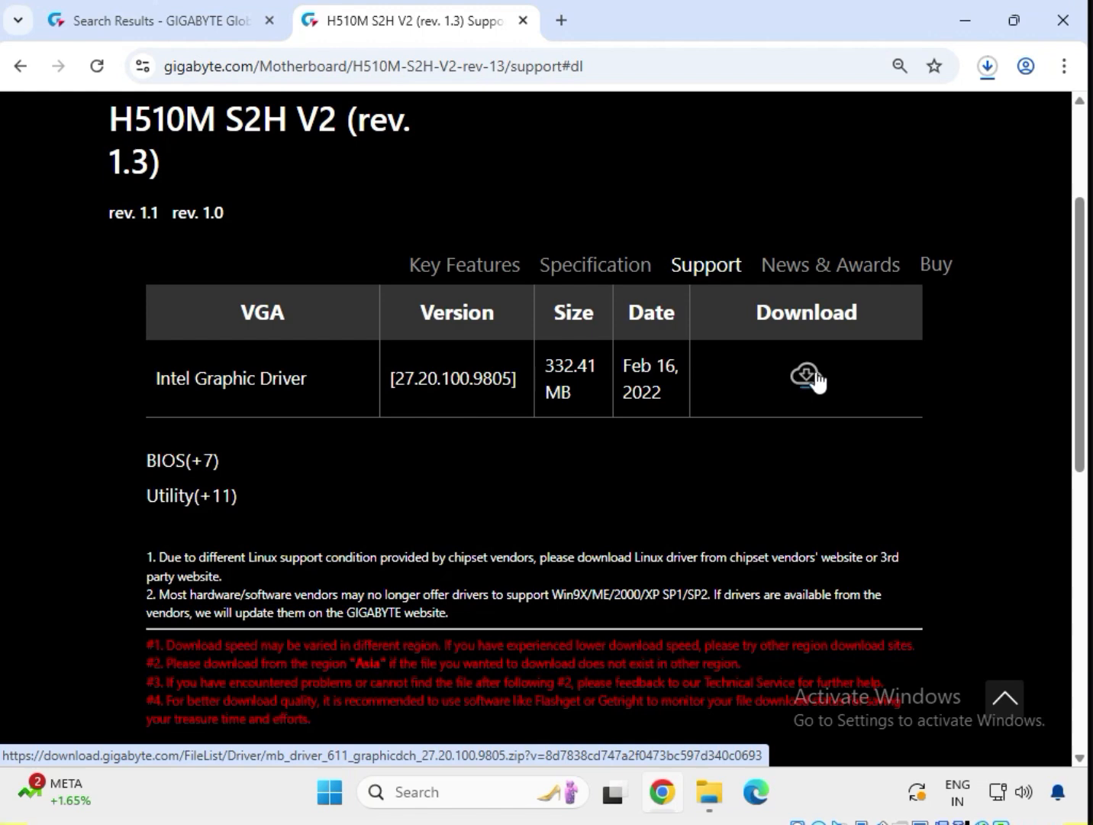
Open the downloaded mb_driver_611_graphicdch_27.20.100.9805 archive and launch its installer, allowing it to make changes.
{"action": "left_click", "coordinate": [990, 66]}
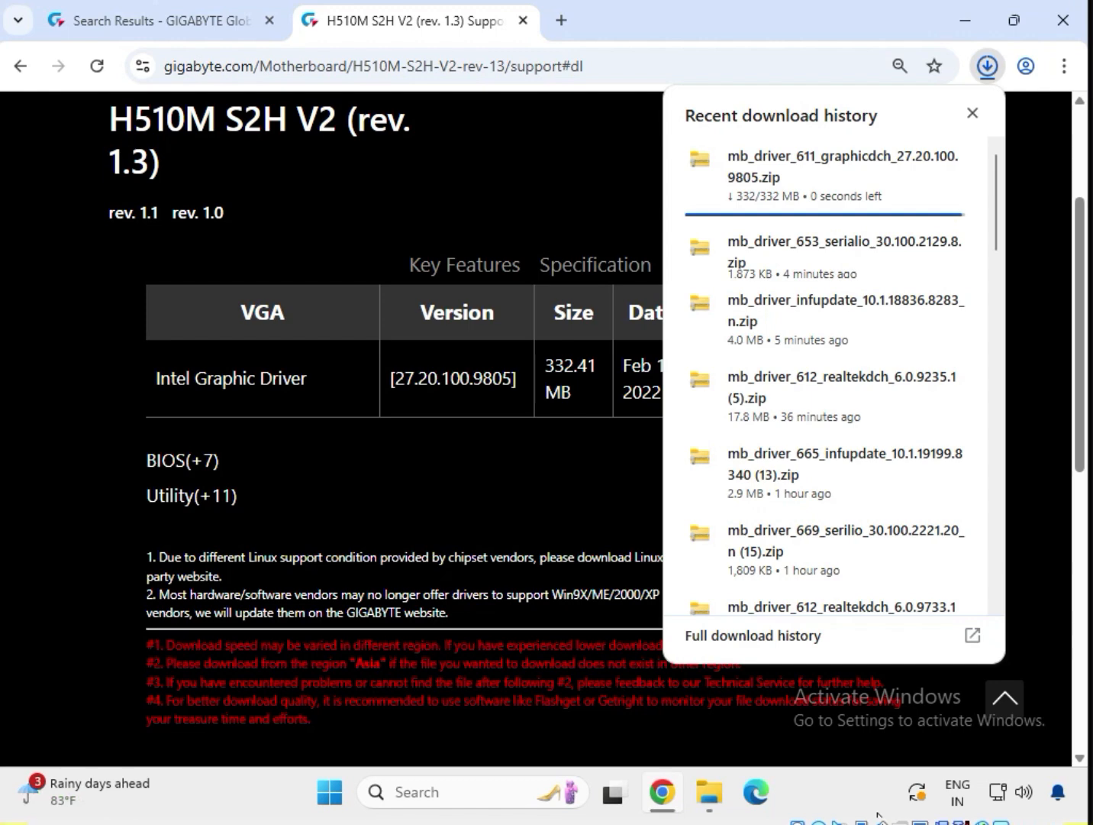
{"action": "mouse_move", "coordinate": [846, 181]}
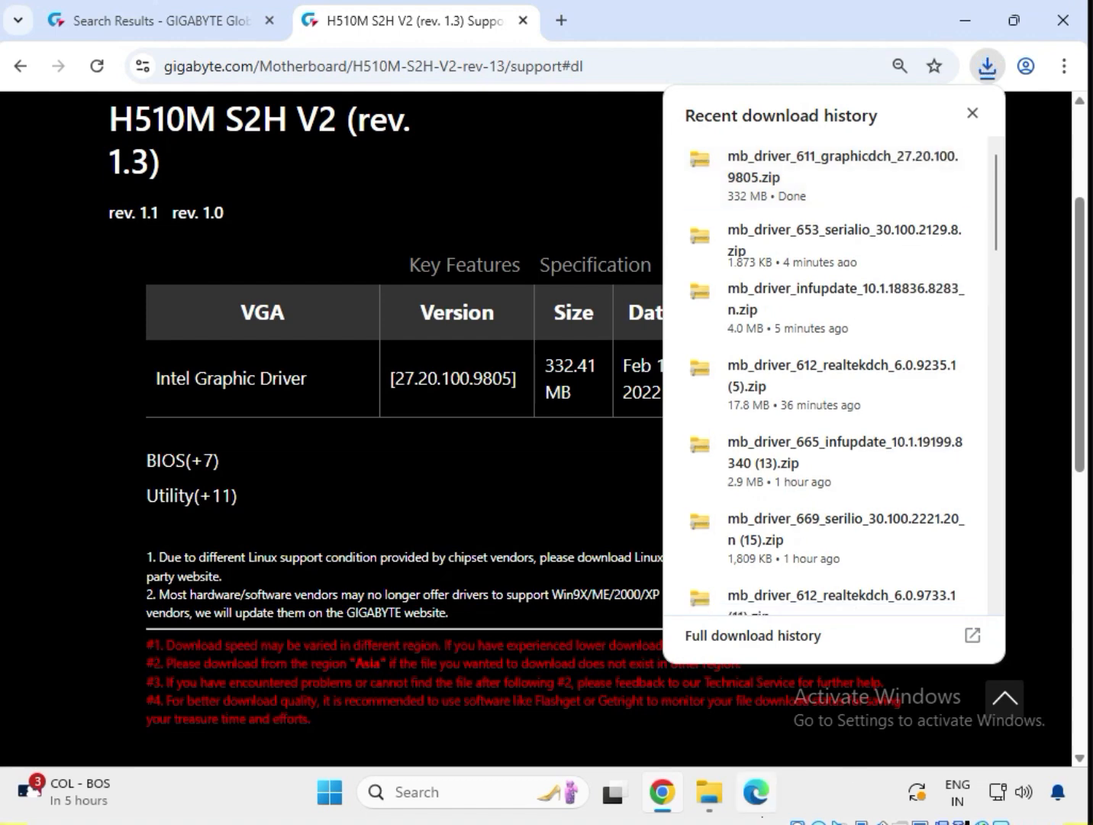
{"action": "left_click", "coordinate": [794, 178]}
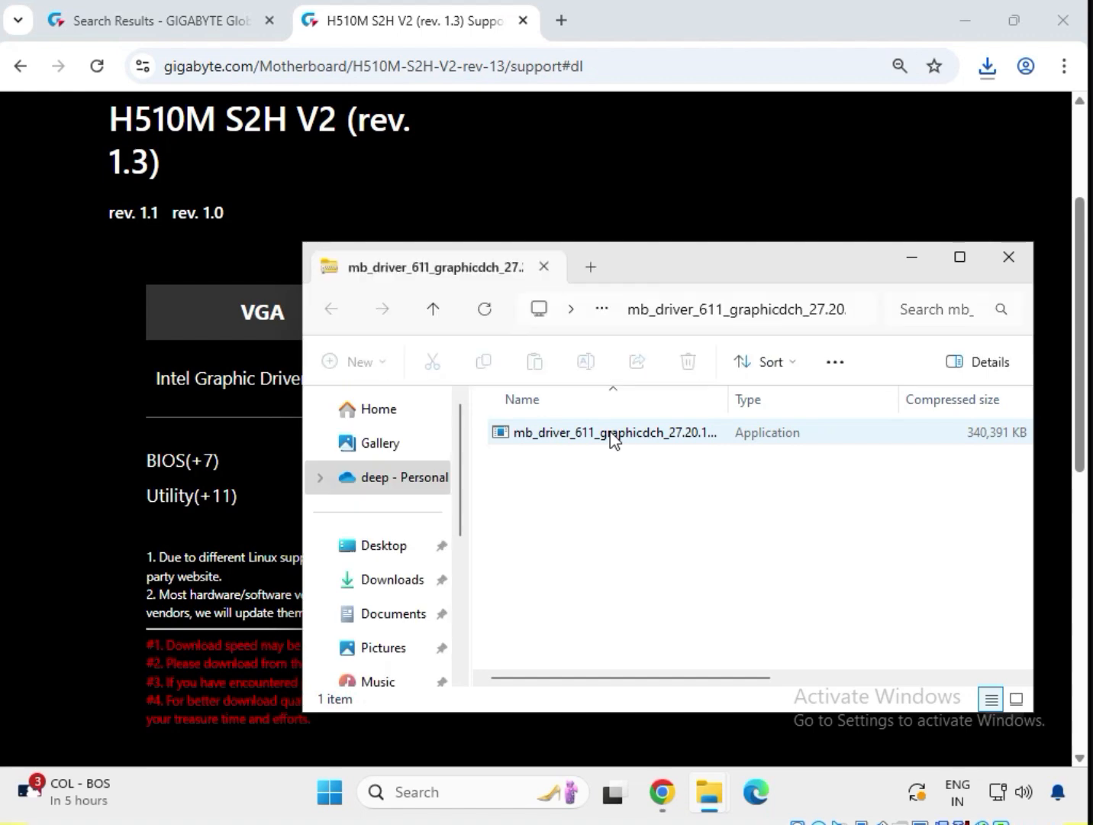
{"action": "left_click", "coordinate": [609, 440]}
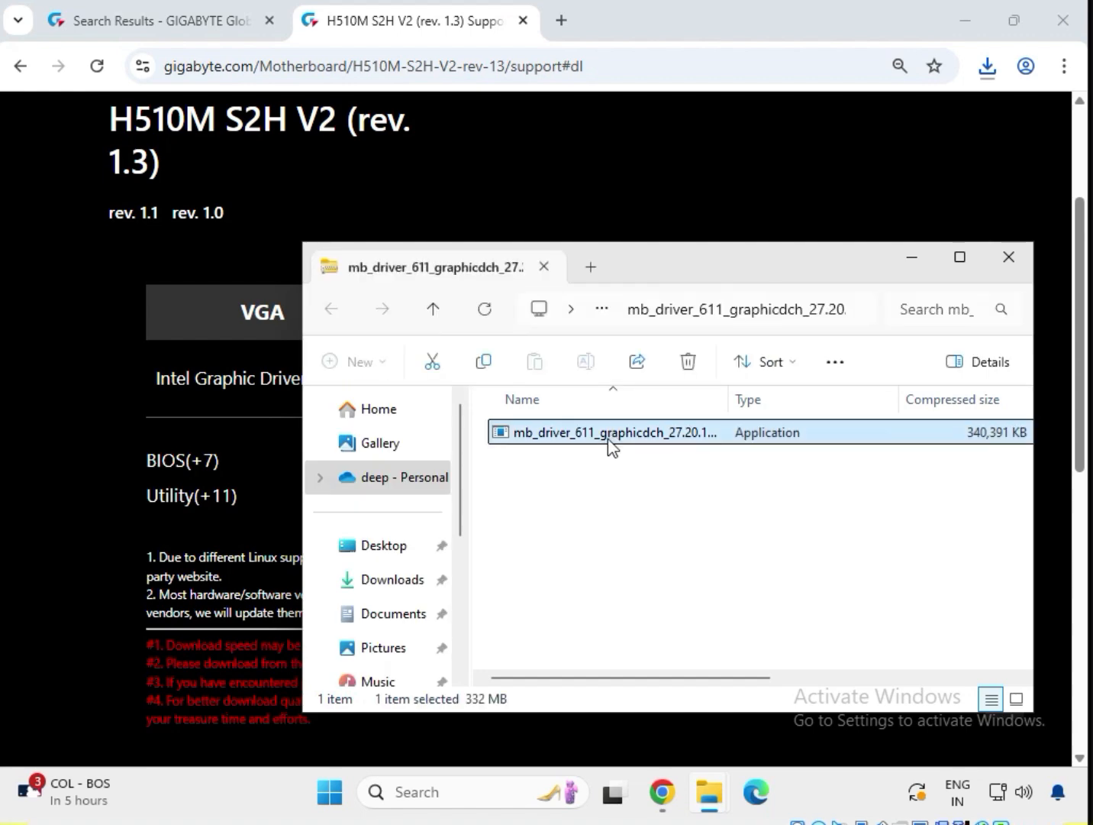
{"action": "right_click", "coordinate": [608, 438]}
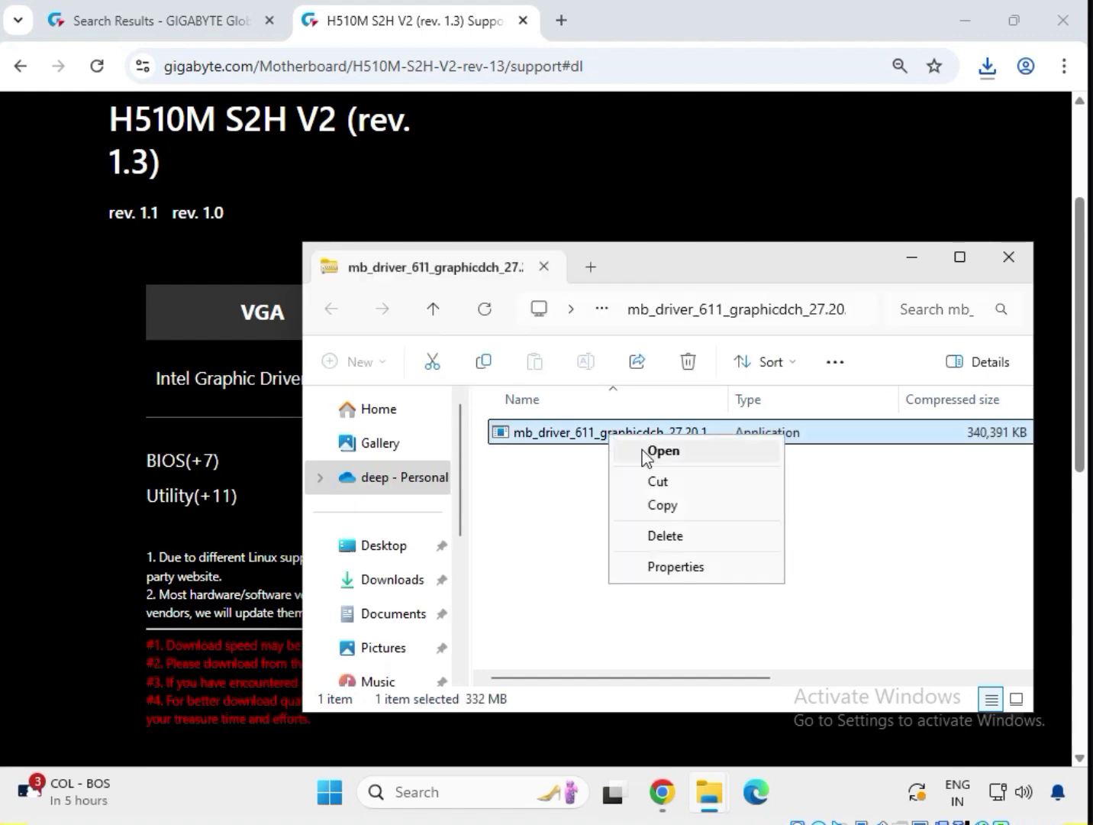
{"action": "left_click", "coordinate": [645, 453]}
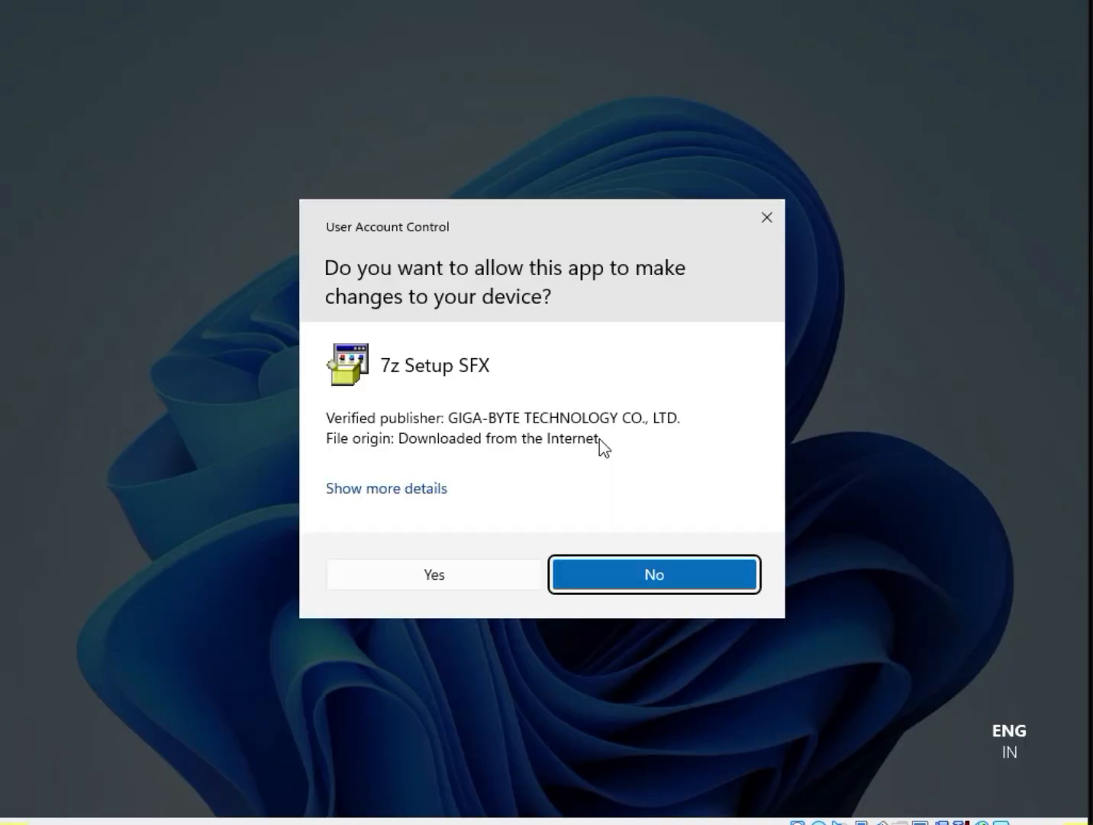
{"action": "left_click", "coordinate": [467, 582]}
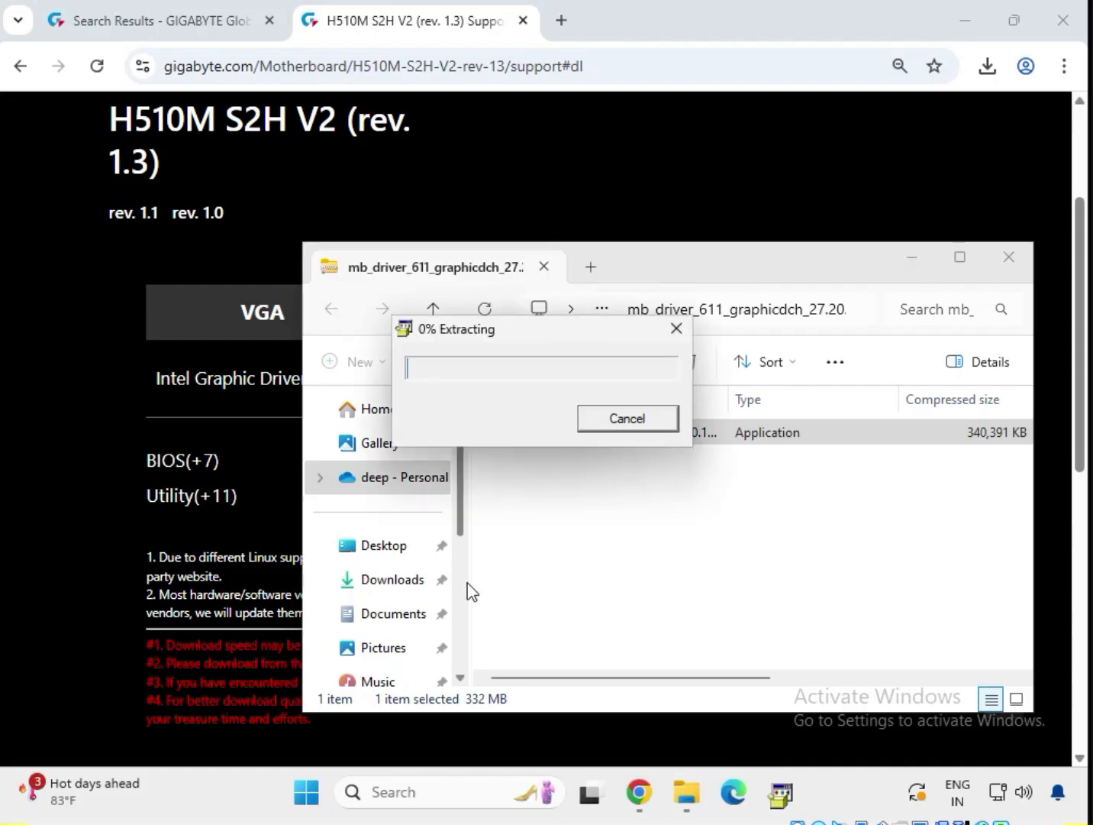